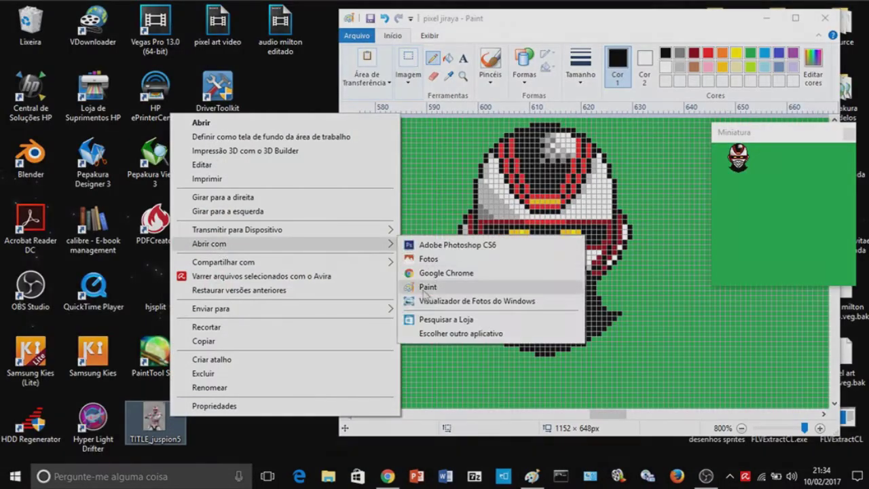
Step: Open the TITLE_juspion5 image in Paint to use as a reference beside the sprite
left_click(426, 286)
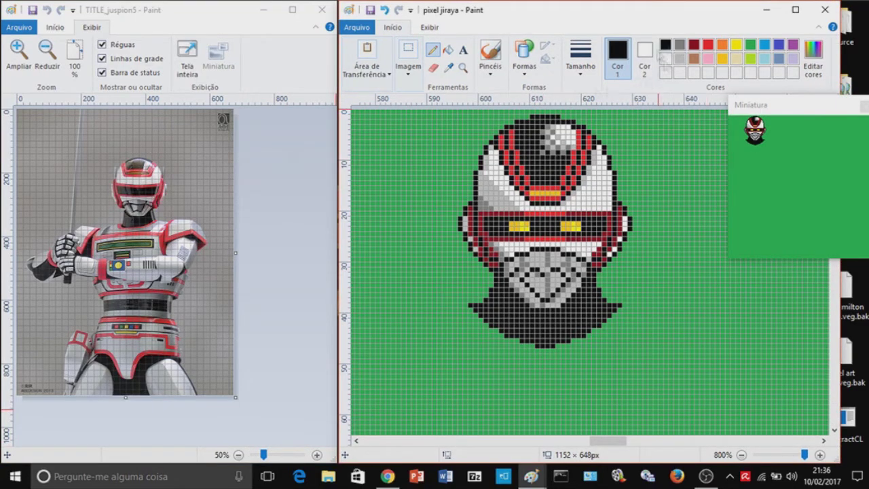
Step: Paint the lower part of the helmet's forehead emblem white and rebuild it with red bands around a black row and yellow stripe
mouse_move(517, 188)
left_mouse_down()
mouse_move(550, 190)
mouse_move(535, 198)
mouse_move(555, 209)
mouse_move(563, 198)
mouse_move(553, 202)
left_mouse_up()
left_click(708, 44)
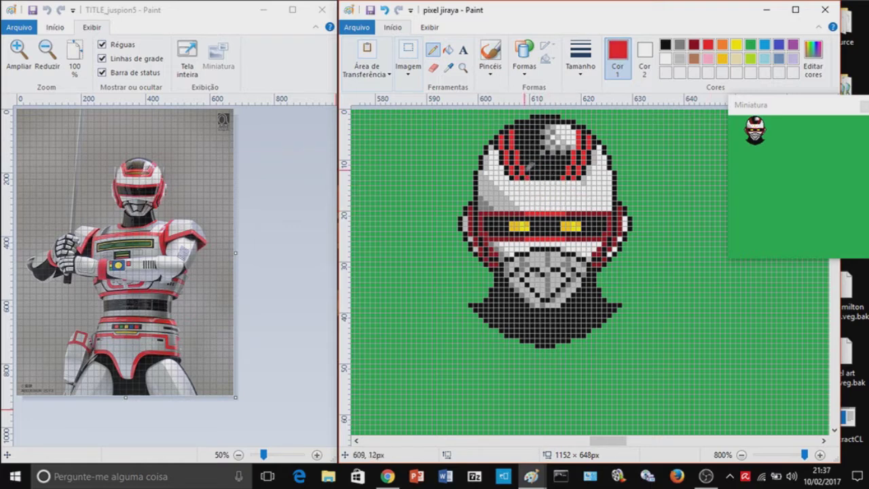
left_click_drag(547, 167, 556, 167)
left_click(665, 44)
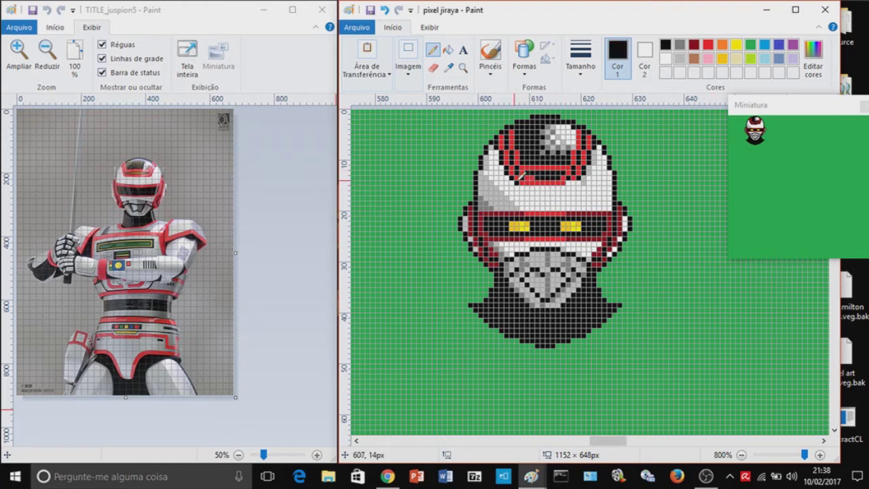
left_click(736, 44)
left_click_drag(527, 173, 563, 173)
left_click(708, 44)
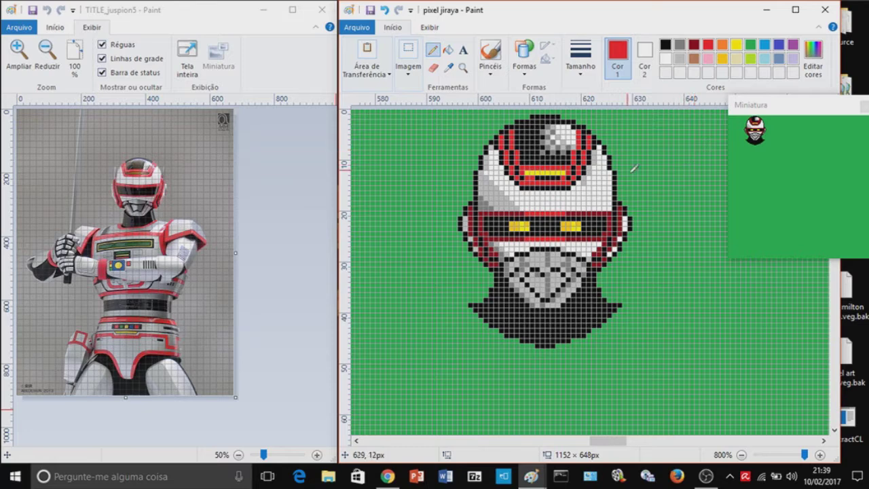
Step: Shift the forehead emblem's yellow stripe one row down and redraw the red and black edge beneath it
left_click(665, 44)
mouse_move(528, 171)
left_mouse_down()
mouse_move(576, 171)
mouse_move(526, 178)
mouse_move(562, 181)
mouse_move(540, 177)
mouse_move(567, 178)
left_mouse_up()
left_click(736, 45)
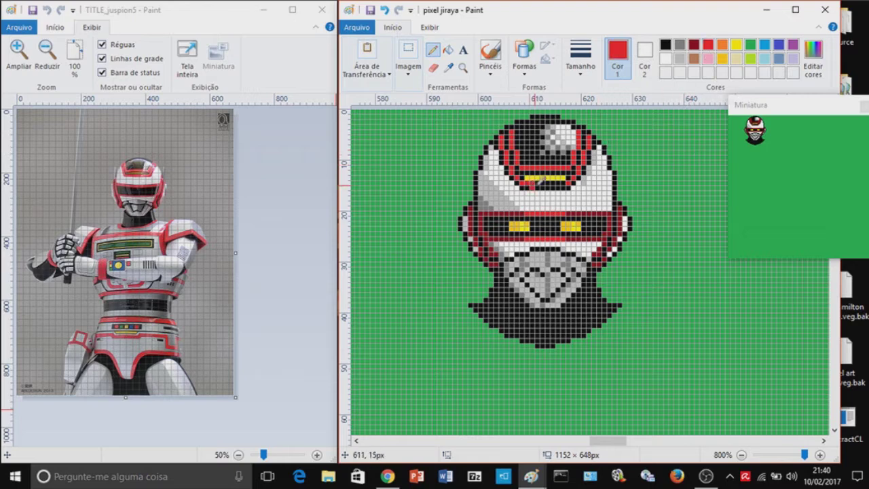
left_click(708, 44)
mouse_move(526, 187)
left_mouse_down()
mouse_move(564, 186)
mouse_move(532, 192)
mouse_move(542, 192)
left_mouse_up()
left_click(665, 44)
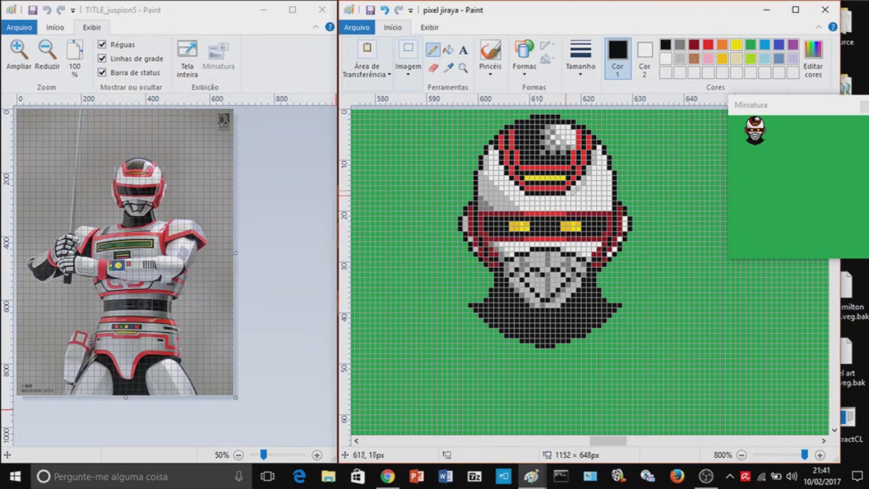
Step: Reshape the two rectangular visor eyes into slanted gold and yellow ones
left_click(722, 59)
left_click(587, 218, "ctrl")
Step: Paint a thick red collar along the curved lower edge of the black neck
left_click(708, 45)
mouse_move(479, 307)
left_mouse_down()
mouse_move(515, 329)
mouse_move(484, 311)
mouse_move(522, 338)
mouse_move(554, 339)
mouse_move(616, 305)
left_mouse_up()
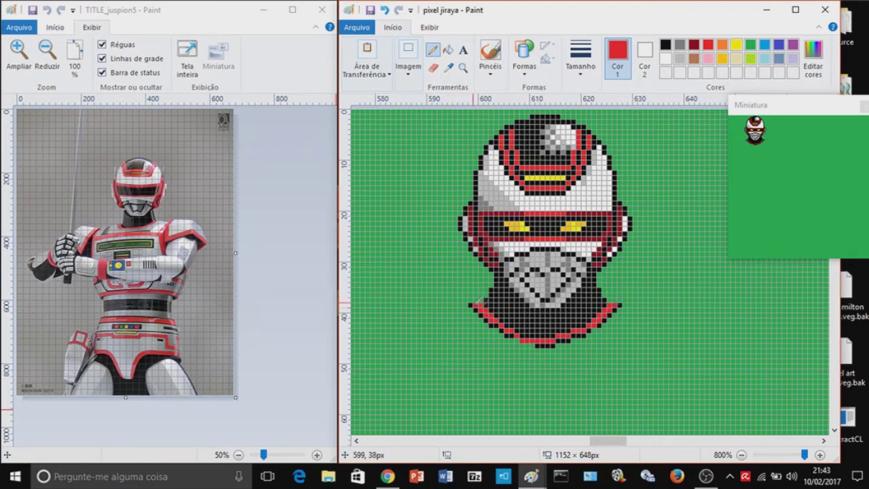
mouse_move(511, 331)
left_mouse_down()
mouse_move(471, 305)
mouse_move(544, 342)
mouse_move(511, 335)
left_mouse_up()
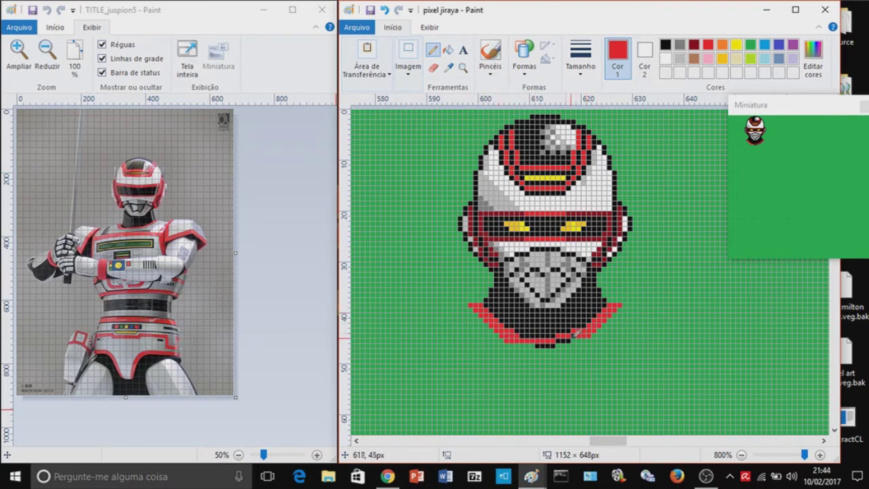
mouse_move(577, 337)
left_mouse_down()
mouse_move(598, 335)
mouse_move(519, 341)
mouse_move(570, 343)
left_mouse_up()
Step: Sketch the shoulder lines and lower chest line in light gray on both sides of the red collar
left_click(679, 59)
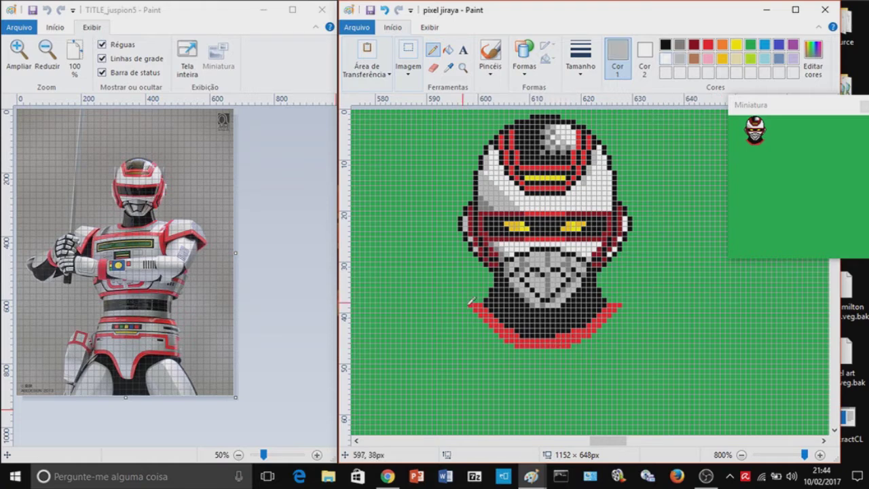
left_click_drag(464, 304, 399, 324)
left_click_drag(624, 304, 672, 315)
mouse_move(456, 309)
left_mouse_down()
mouse_move(436, 354)
mouse_move(653, 358)
mouse_move(623, 357)
mouse_move(647, 315)
mouse_move(620, 356)
left_mouse_up()
Step: Outline the left side, lower edge and right side of the gray chest plate in red
left_click(707, 44)
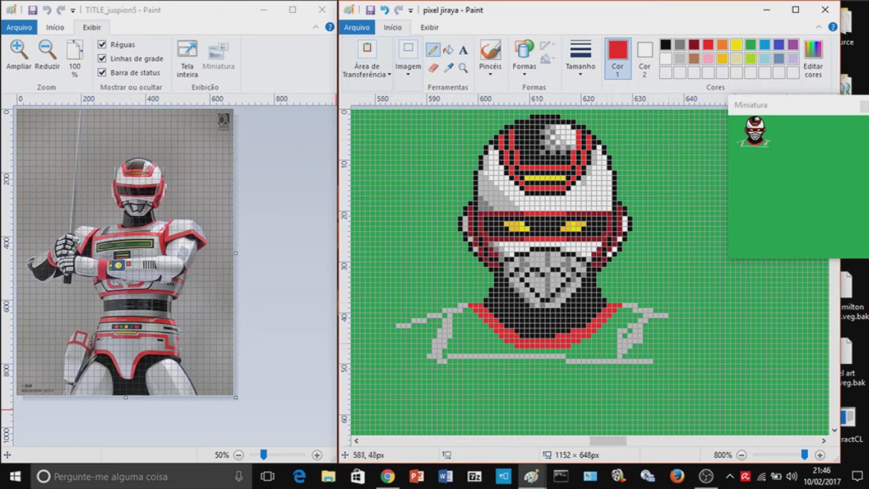
left_click(402, 328)
mouse_move(399, 335)
left_mouse_down()
mouse_move(399, 369)
mouse_move(441, 360)
mouse_move(576, 359)
mouse_move(591, 349)
mouse_move(593, 358)
mouse_move(623, 358)
mouse_move(599, 361)
mouse_move(627, 361)
left_mouse_up()
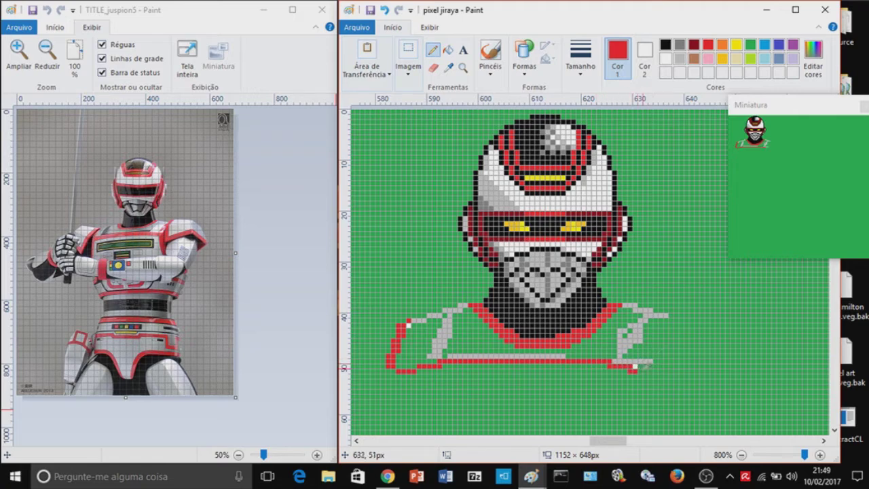
left_click_drag(659, 355, 688, 302)
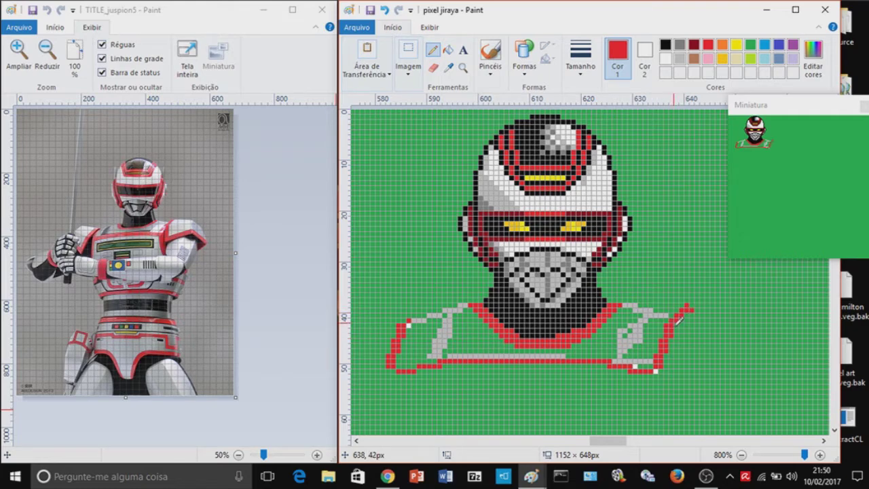
Step: Fill all areas of the chest plate inside the red outline with light gray
left_click(679, 59)
left_click(448, 49)
left_click(421, 339)
left_click(453, 316)
left_click(409, 325)
left_click(627, 333)
left_click(648, 348)
left_click(636, 366)
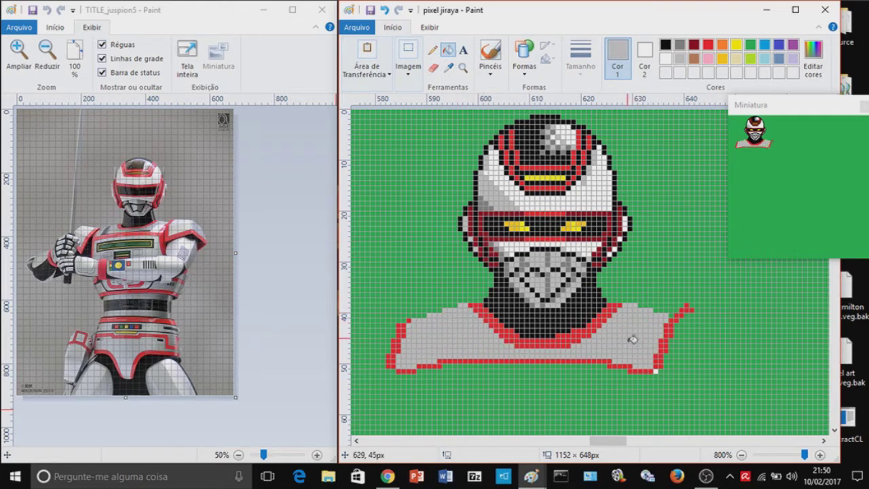
Step: Draw a thick dark red trim beside the chest plate's right edge, continuing as the zigzag lower border of the shoulder pad
left_click(432, 49)
left_click(708, 45)
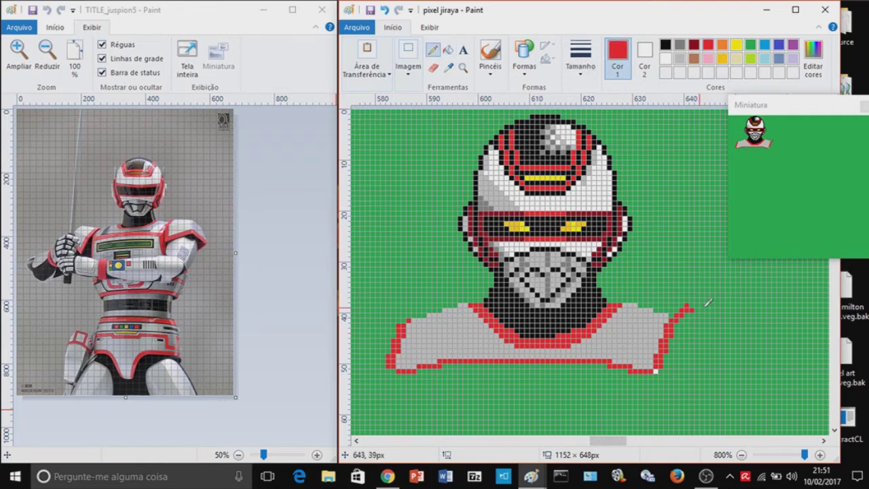
left_click(690, 308)
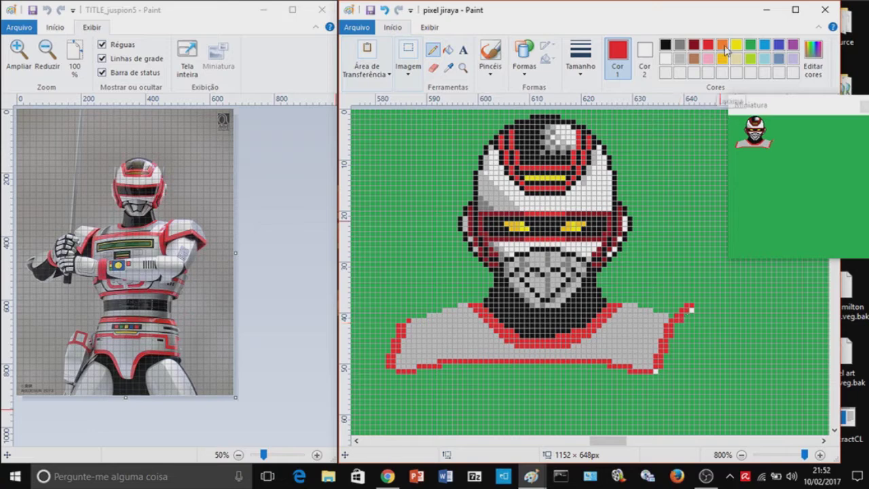
left_click(694, 45)
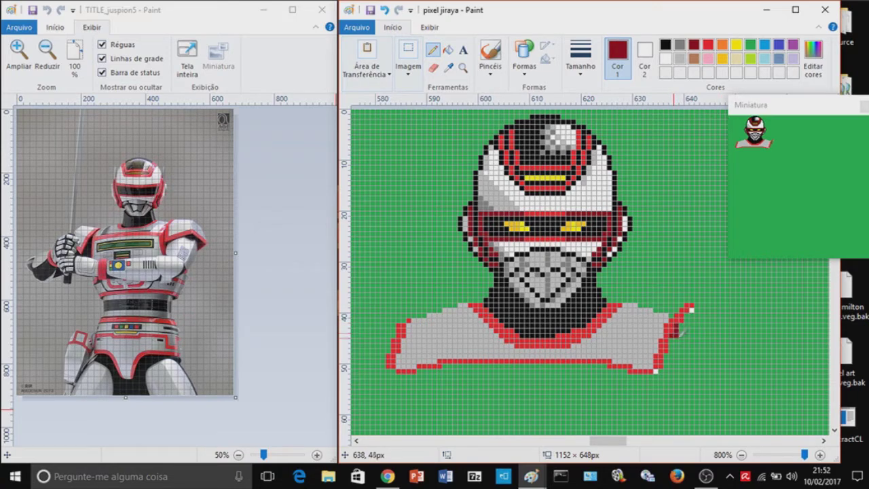
mouse_move(673, 332)
left_mouse_down()
mouse_move(666, 407)
mouse_move(688, 401)
mouse_move(685, 412)
mouse_move(707, 388)
mouse_move(728, 390)
mouse_move(723, 379)
mouse_move(745, 378)
mouse_move(773, 410)
left_mouse_up()
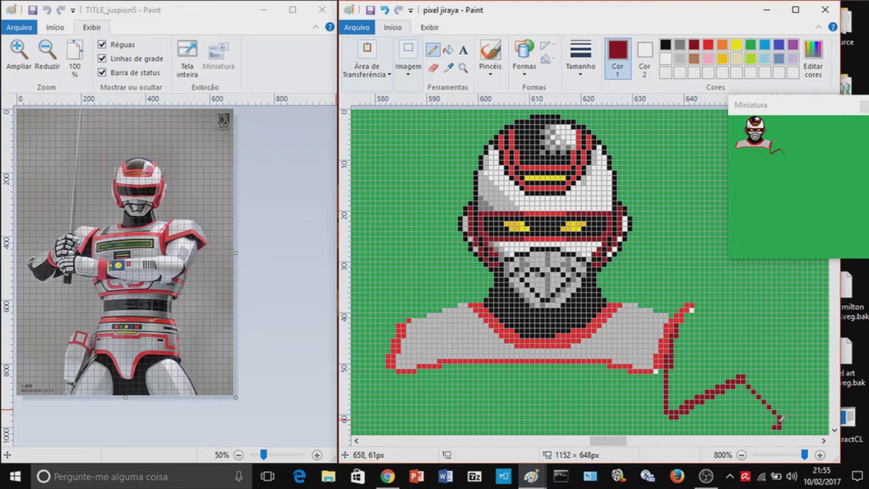
scroll(779, 419, "down", 2)
scroll(780, 415, "up", 2)
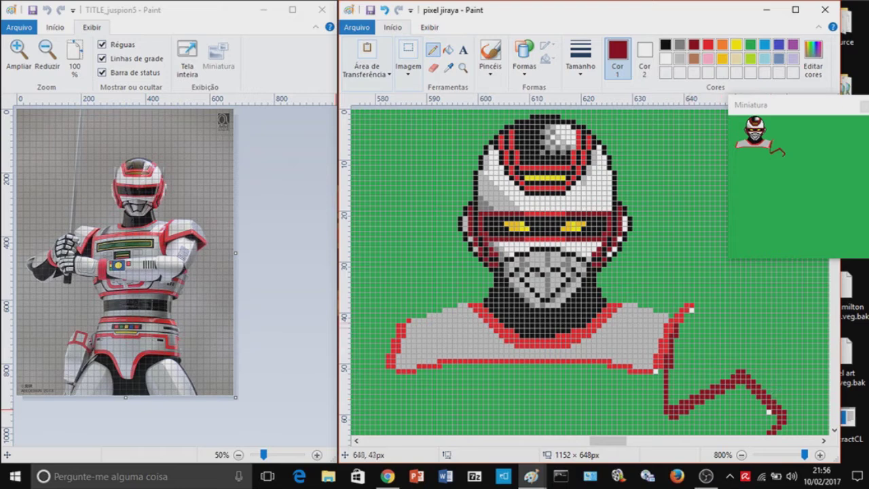
left_click_drag(694, 298, 670, 387)
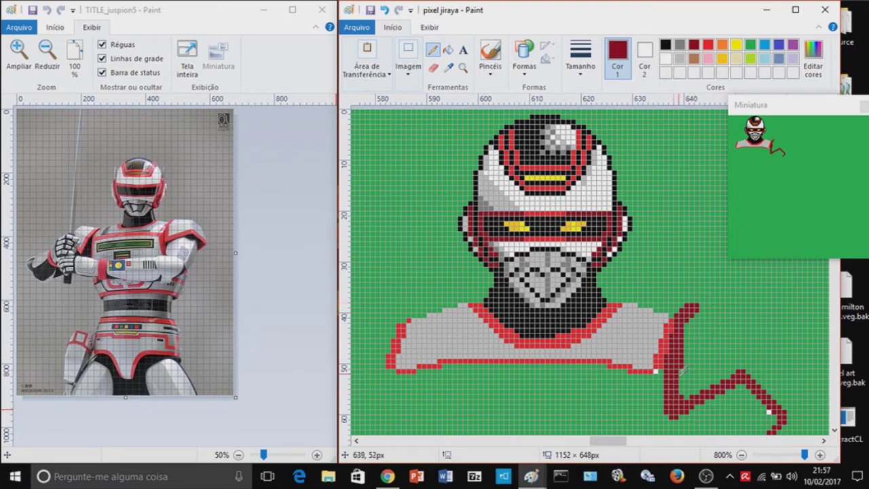
Step: Draw the rounded outline of the shoulder pad in white above the dark red trim and fill it with white
left_click_drag(706, 309, 749, 308)
left_click_drag(689, 328, 719, 339)
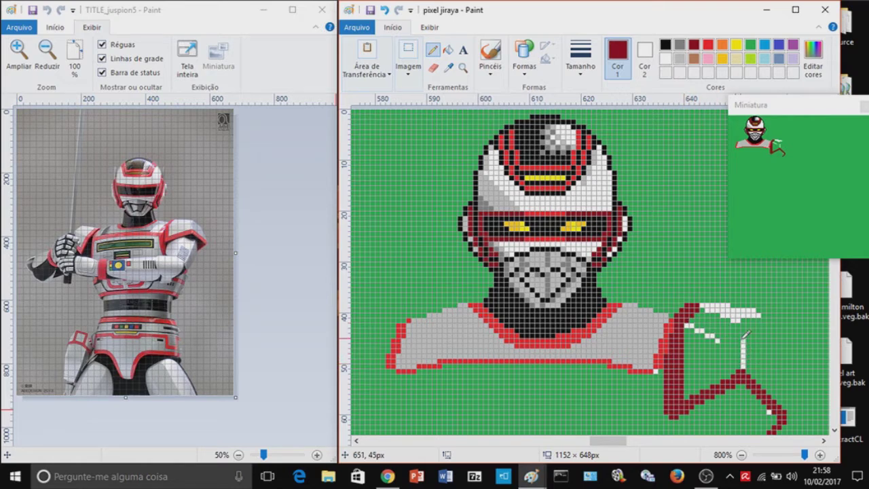
left_click_drag(699, 319, 783, 328)
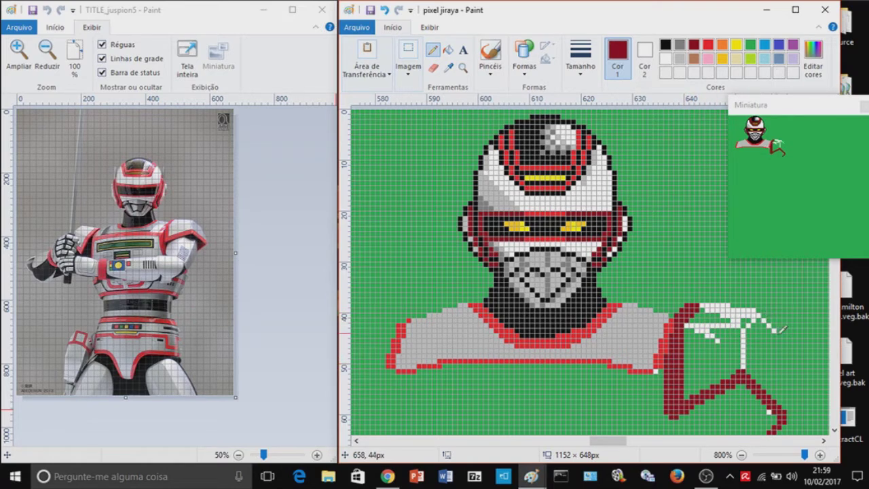
mouse_move(790, 406)
left_mouse_down()
mouse_move(789, 349)
mouse_move(797, 389)
left_mouse_up()
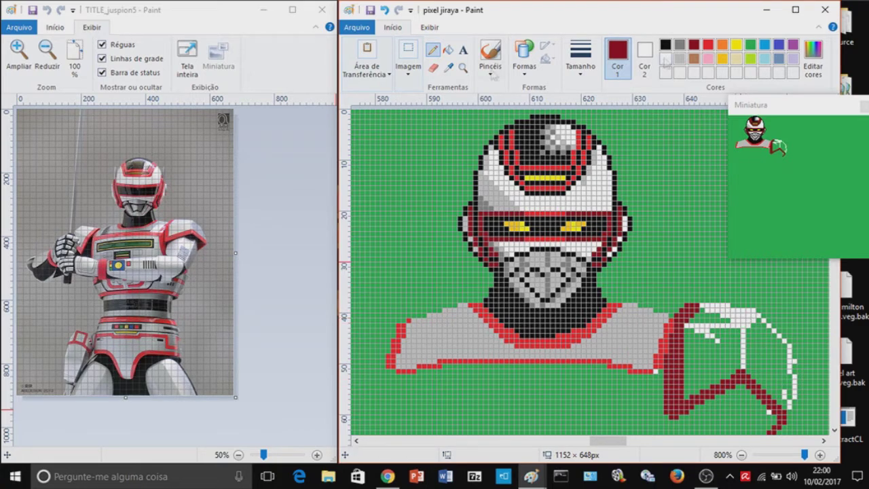
left_click(448, 50)
left_click(750, 370)
left_click(432, 49)
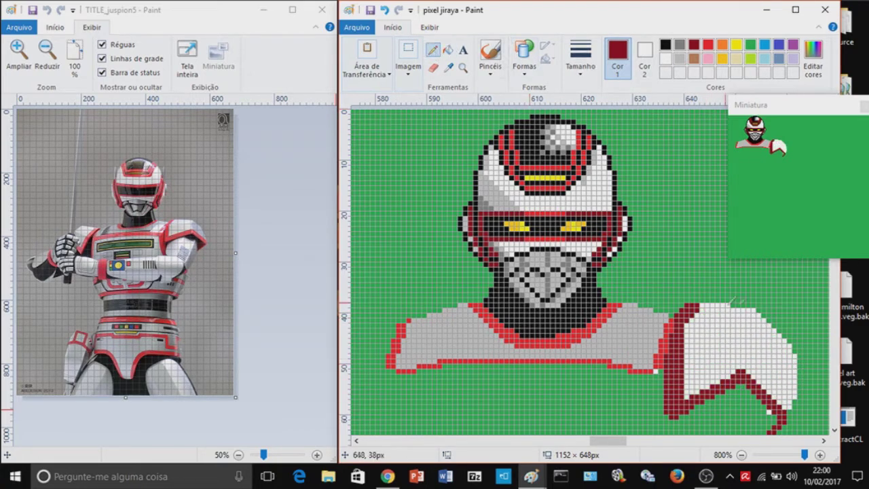
Step: Move the thumbnail preview clear of the drawing and thicken the chest plate's lower edge in red
scroll(760, 357, "down", 2)
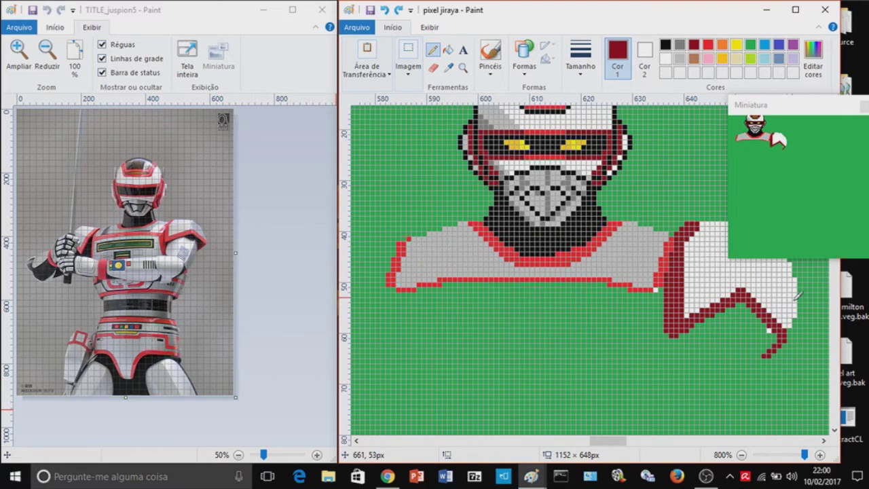
left_click_drag(750, 105, 272, 28)
left_click(707, 45)
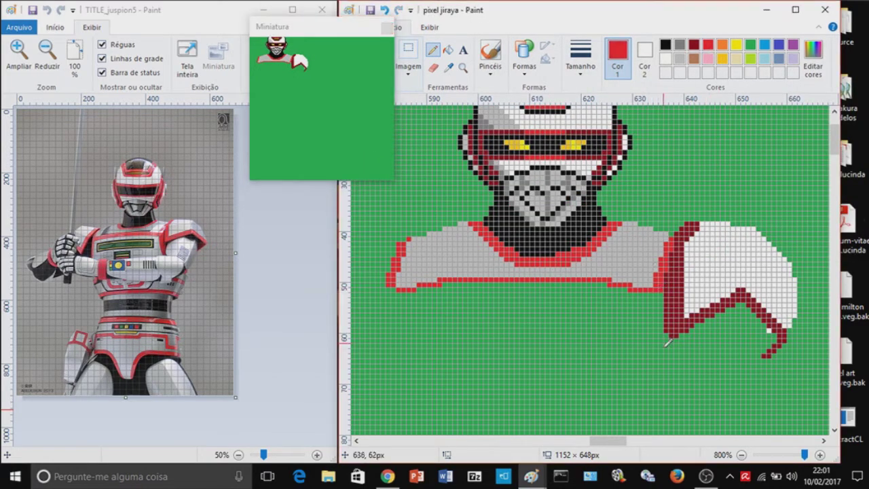
mouse_move(401, 289)
left_mouse_down()
mouse_move(445, 282)
mouse_move(613, 281)
mouse_move(664, 293)
left_mouse_up()
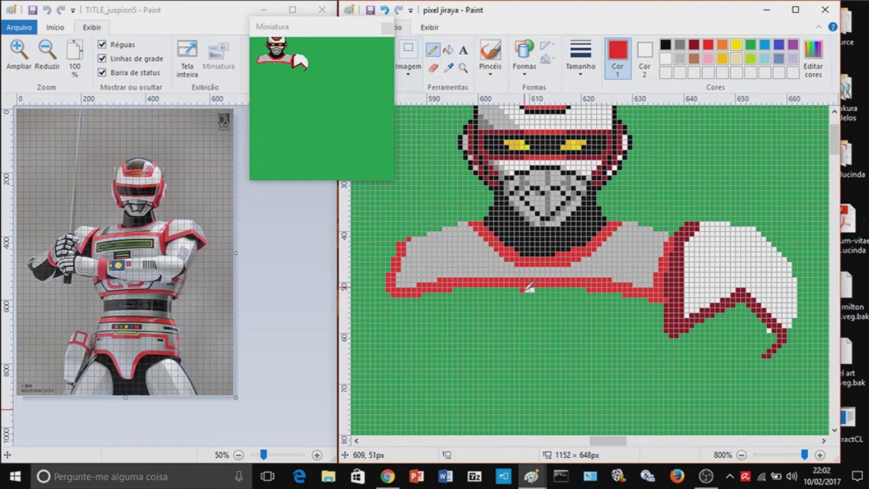
Step: Extend the red outline downward from the chest plate's lower-left corner as the side of the torso
left_click(693, 45)
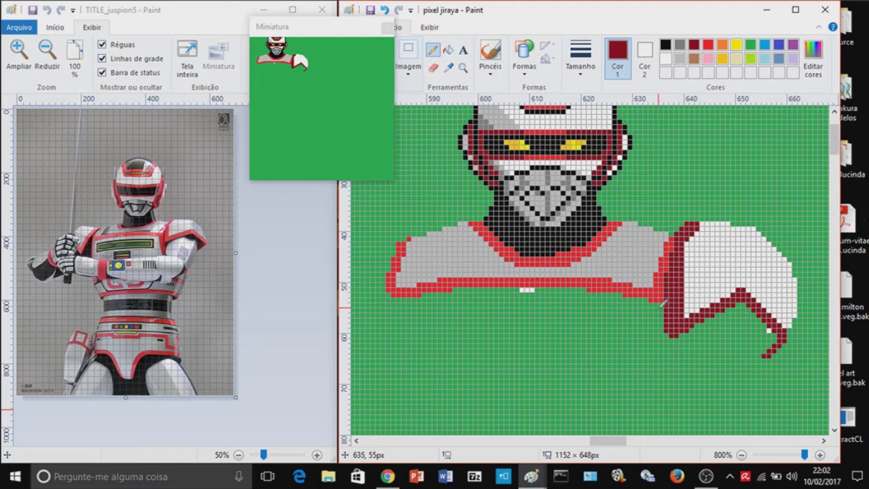
left_click(665, 45)
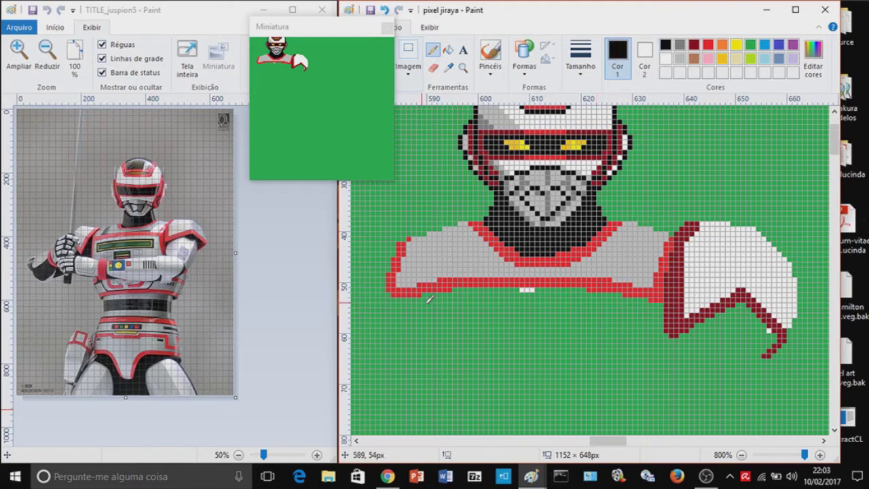
left_click(708, 45)
left_click_drag(393, 290, 390, 334)
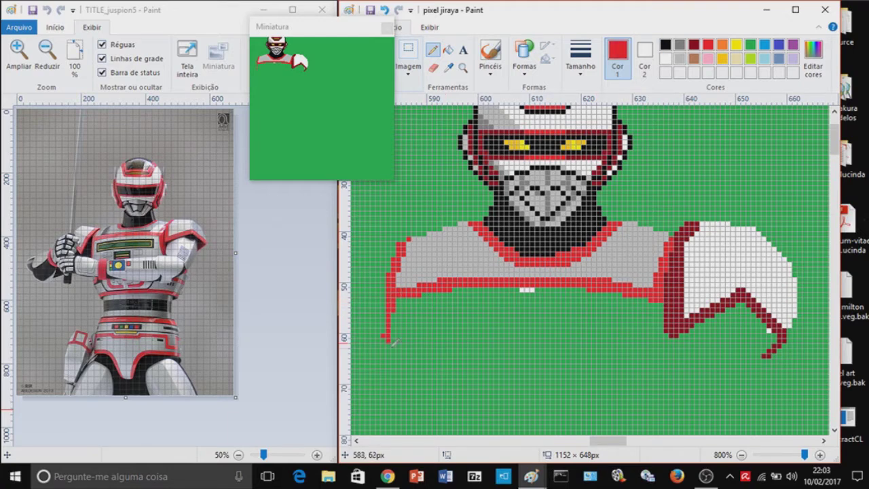
Step: Draw a long rectangular chest panel below the red edge, with a yellow frame and a black outline
left_click(665, 44)
mouse_move(409, 314)
left_mouse_down()
mouse_move(427, 299)
mouse_move(641, 304)
mouse_move(631, 304)
mouse_move(646, 321)
left_mouse_up()
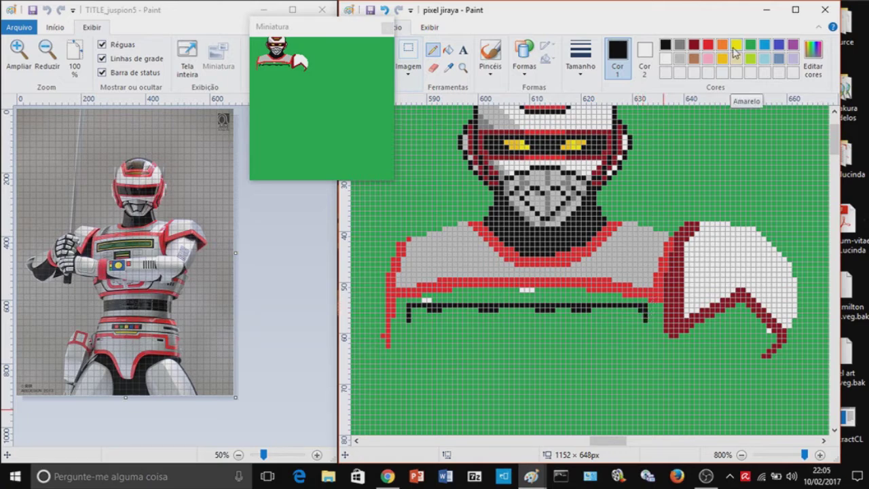
left_click(736, 45)
left_click_drag(411, 311, 642, 309)
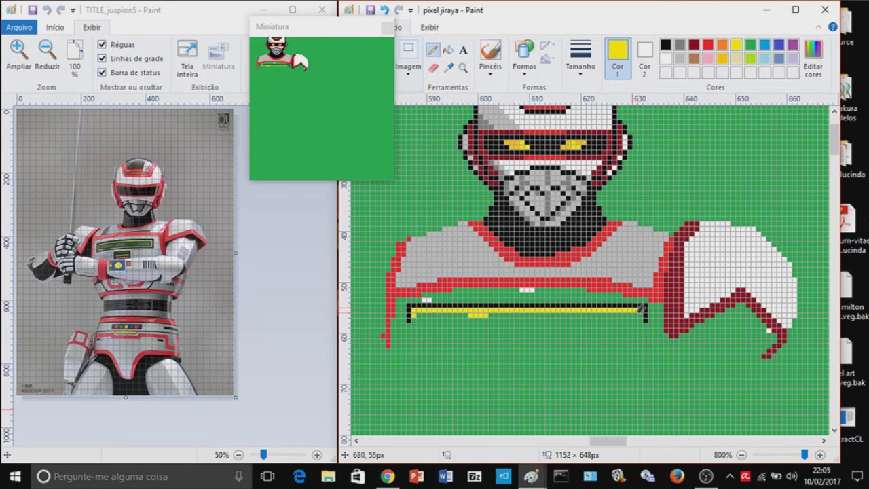
mouse_move(417, 325)
left_mouse_down()
mouse_move(577, 325)
mouse_move(642, 312)
left_mouse_up()
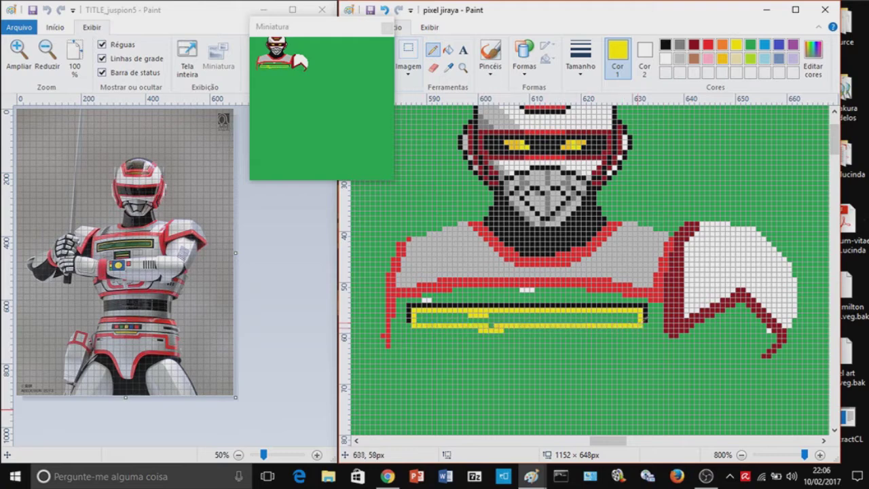
left_click(665, 45)
mouse_move(410, 319)
left_mouse_down()
mouse_move(414, 330)
mouse_move(643, 328)
left_mouse_up()
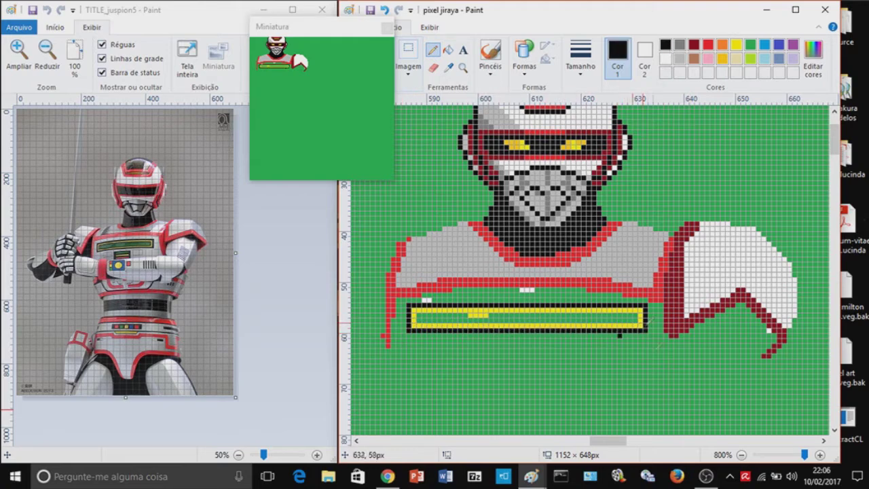
Step: Paint over the stray pixels below and inside the chest panel with the background green
left_click(750, 45)
left_click(620, 335)
left_click_drag(470, 315, 488, 314)
Step: Raise the middle of the chest panel's upper edge in black and yellow, covering the old frame rows with green
left_click(665, 45)
mouse_move(426, 300)
left_mouse_down()
mouse_move(524, 292)
mouse_move(623, 299)
left_mouse_up()
left_click(736, 44)
left_click_drag(426, 304, 617, 303)
left_click(750, 45)
left_click_drag(428, 306, 615, 308)
left_click_drag(475, 310, 576, 310)
Step: Raise the middle of the chest panel's lower edge in yellow and black, and clean up the leftover rows with green
left_click(736, 45)
left_click_drag(431, 314, 617, 312)
left_click(665, 45)
mouse_move(426, 317)
left_mouse_down()
mouse_move(577, 315)
mouse_move(651, 342)
mouse_move(433, 326)
mouse_move(619, 328)
left_mouse_up()
left_click(749, 45)
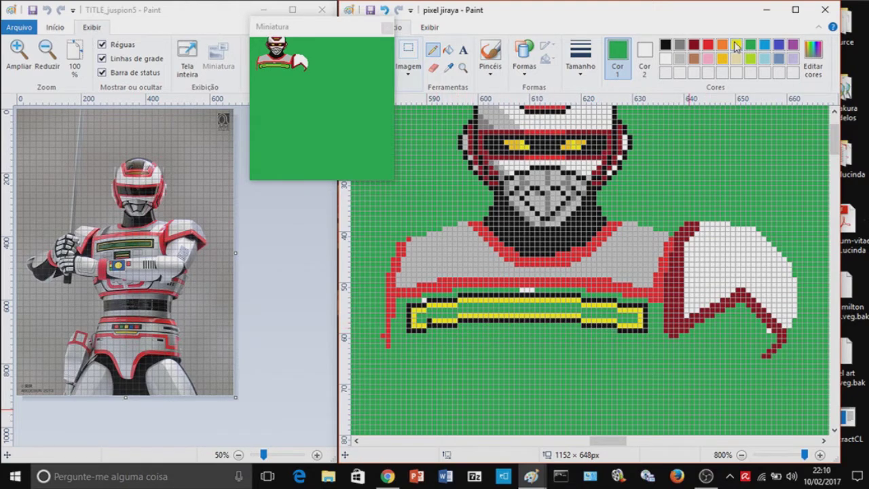
left_click(708, 45)
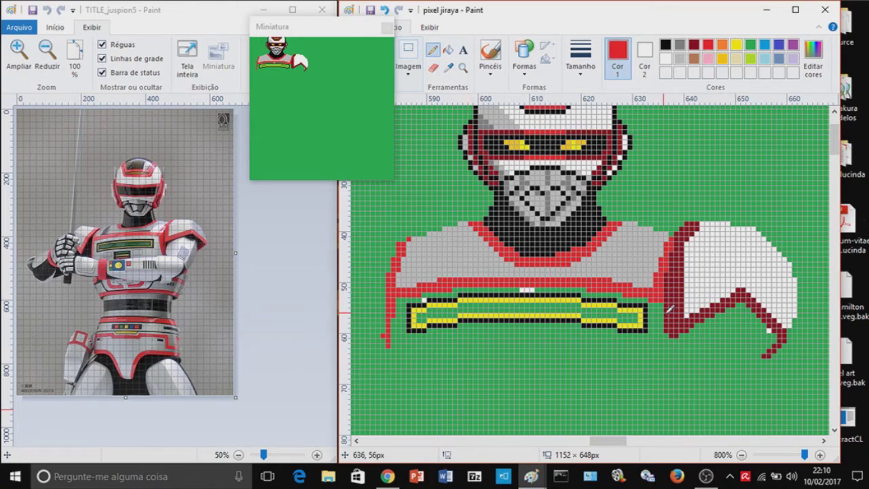
Step: Move the lower part of the right shoulder armor 3 px up and 1 px to the right
left_click(406, 56)
mouse_move(663, 263)
left_mouse_down()
mouse_move(672, 339)
mouse_move(822, 354)
left_mouse_up()
left_click_drag(741, 286, 748, 270)
left_click(709, 397)
left_click(407, 56)
left_click(420, 110)
Step: Extend the white outer edge of the right shoulder armor downward to its dark red tip
left_click(432, 49)
left_click(750, 44)
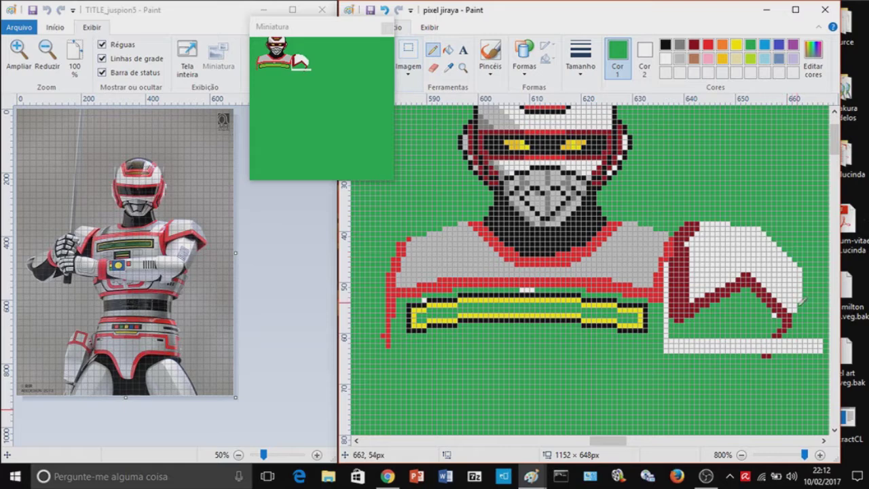
left_click_drag(802, 305, 805, 319)
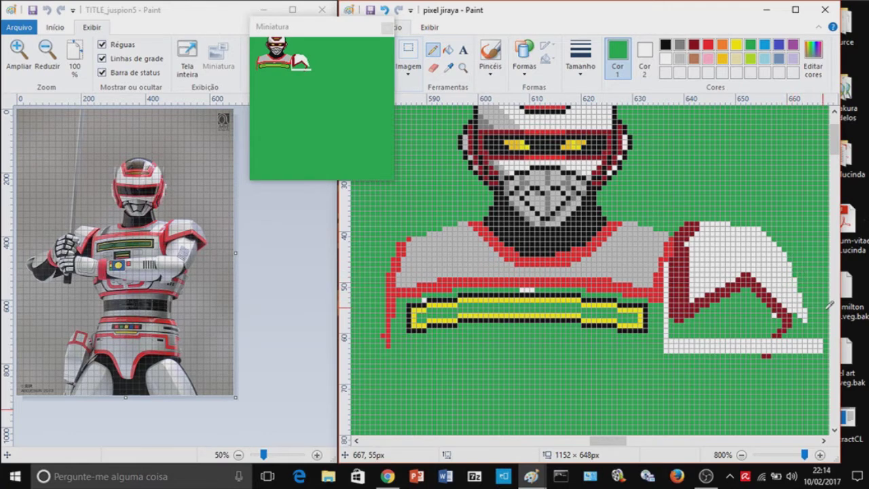
Step: Fill the leftover white strip and the stray pixels around the chest panel and shoulder armor with the background green
left_click(448, 50)
left_click(667, 343)
left_click(526, 290)
left_click(424, 299)
left_click(774, 314)
left_click(766, 354)
Step: Thicken the dark red trim along the lower edge and outer tip of the right shoulder armor
left_click(433, 49)
left_click(694, 45)
left_click_drag(795, 321, 805, 331)
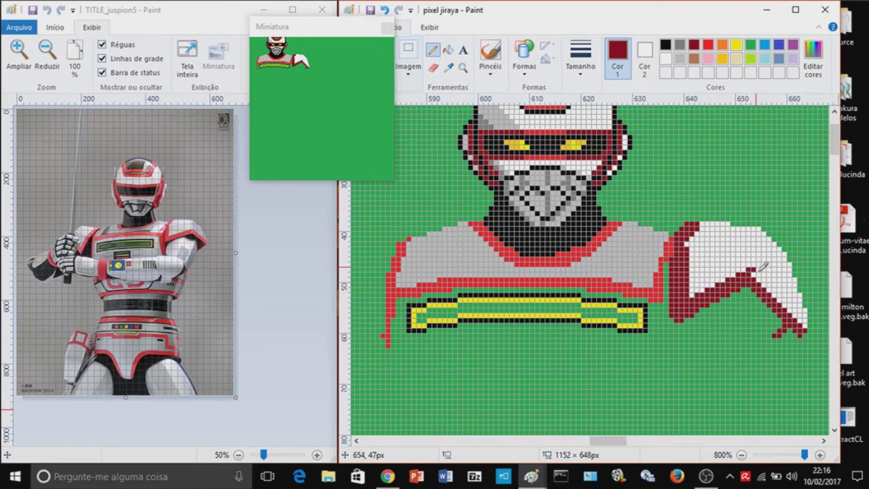
left_click_drag(757, 274, 804, 326)
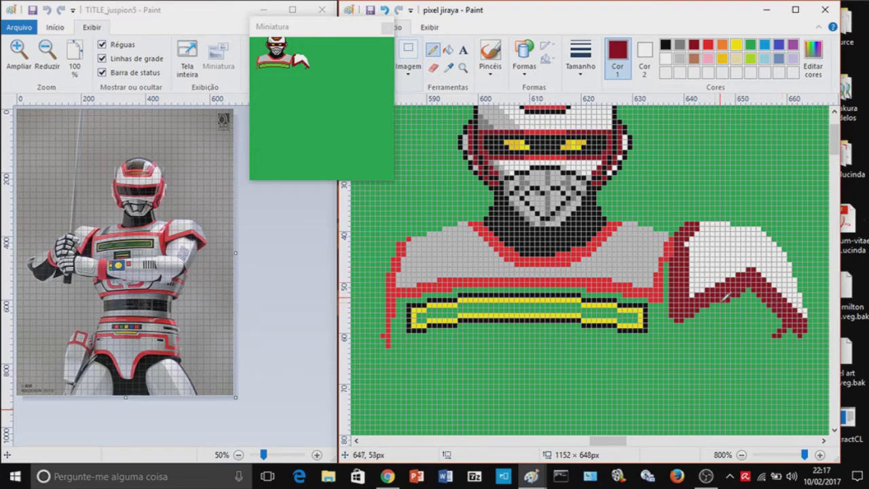
Step: Extend the chest's right red edge down past the armpit and shade the underside of the shoulder armor in black
left_click(707, 45)
mouse_move(665, 259)
left_mouse_down()
mouse_move(658, 303)
mouse_move(681, 343)
left_mouse_up()
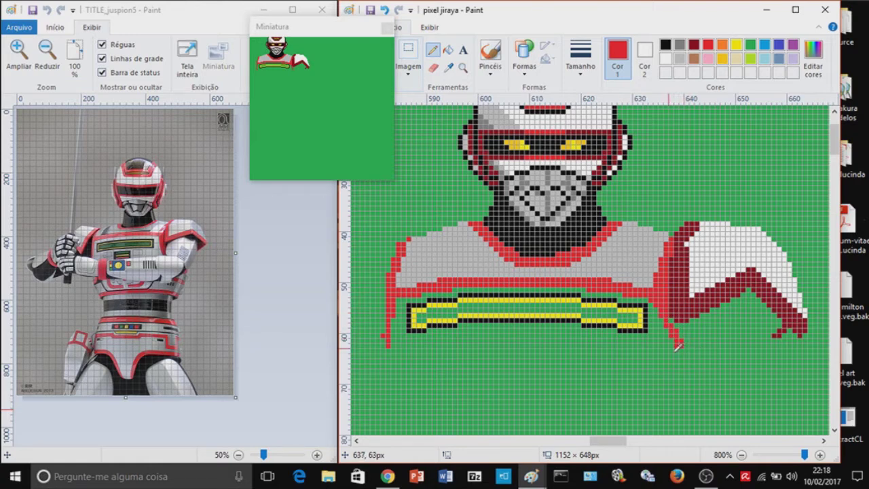
left_click(666, 45)
mouse_move(678, 327)
left_mouse_down()
mouse_move(753, 284)
mouse_move(753, 295)
mouse_move(794, 329)
mouse_move(788, 339)
mouse_move(782, 324)
mouse_move(786, 347)
left_mouse_up()
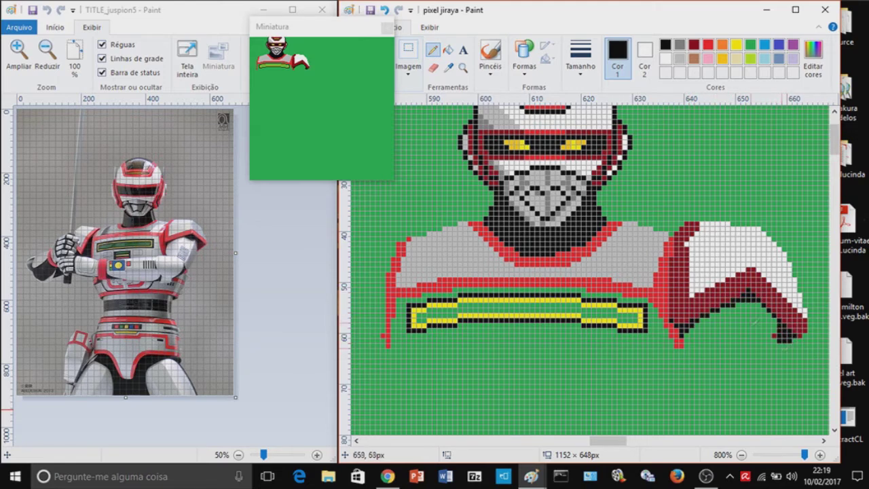
mouse_move(762, 302)
left_mouse_down()
mouse_move(745, 312)
mouse_move(760, 309)
mouse_move(751, 324)
left_mouse_up()
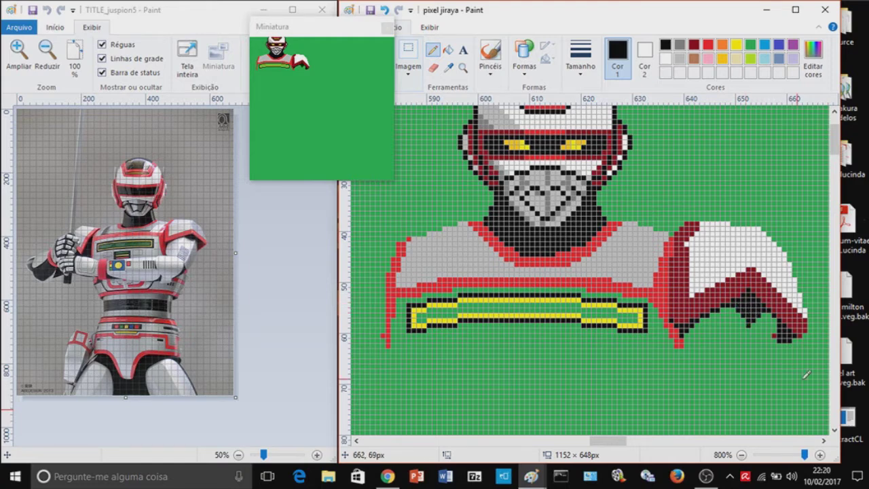
Step: Outline the rounded upper arm below the right shoulder armor in light gray, with inner lines down its middle
left_click(679, 59)
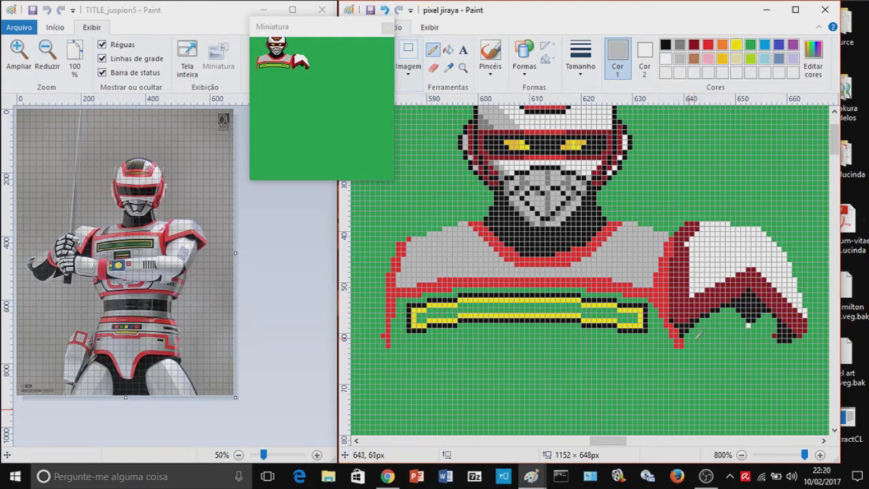
mouse_move(682, 331)
left_mouse_down()
mouse_move(703, 374)
mouse_move(723, 387)
left_mouse_up()
mouse_move(764, 313)
left_mouse_down()
mouse_move(746, 389)
mouse_move(779, 335)
mouse_move(745, 390)
mouse_move(784, 323)
left_mouse_up()
left_click_drag(722, 384, 731, 306)
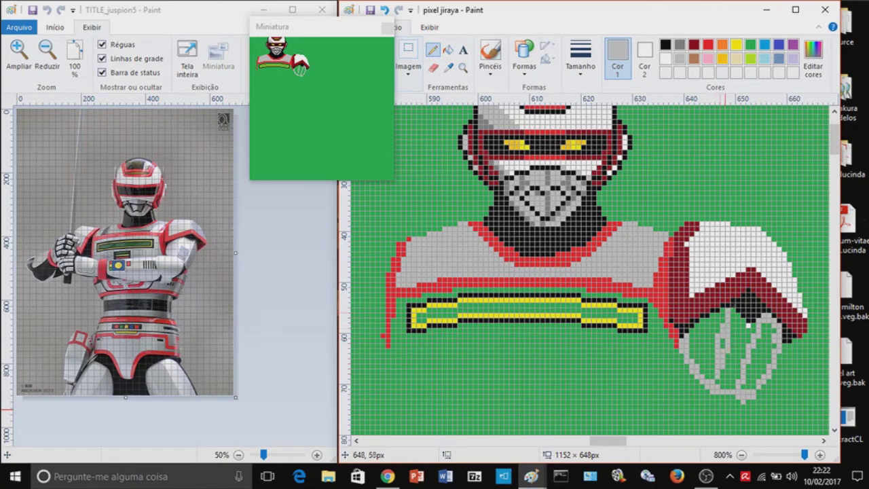
Step: Draw a column of short black stripes down the middle of the upper arm
left_click(665, 44)
left_click_drag(722, 381, 728, 381)
left_click_drag(732, 386, 737, 387)
mouse_move(722, 372)
left_mouse_down()
mouse_move(737, 376)
mouse_move(727, 361)
left_mouse_up()
left_click_drag(732, 366, 728, 351)
left_click_drag(732, 355, 737, 356)
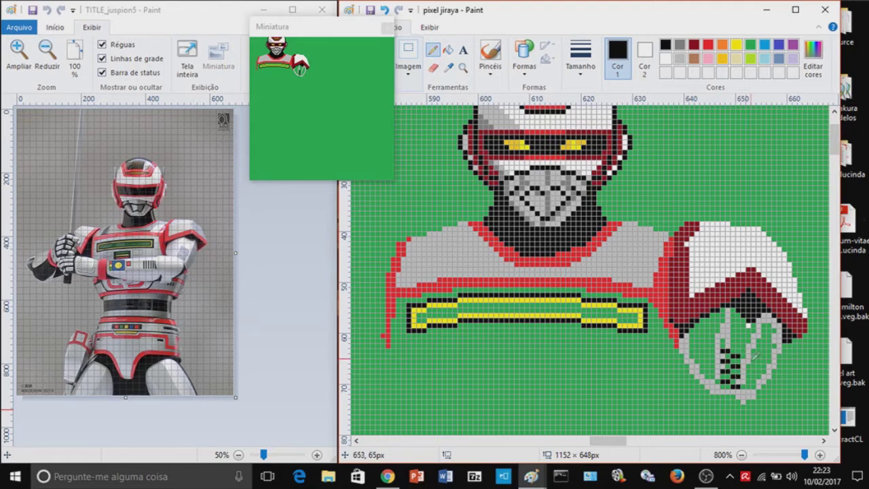
left_click_drag(734, 341, 744, 345)
Step: Paint white between and around the arm's black stripes, and touch up the black below the shoulder armor's peak
right_click(734, 361)
right_click(733, 371)
right_click(723, 365)
right_click(727, 385)
right_click(733, 381)
right_click(725, 376)
mouse_move(752, 330)
left_mouse_down()
mouse_move(738, 315)
mouse_move(743, 322)
mouse_move(724, 342)
mouse_move(745, 358)
left_mouse_up()
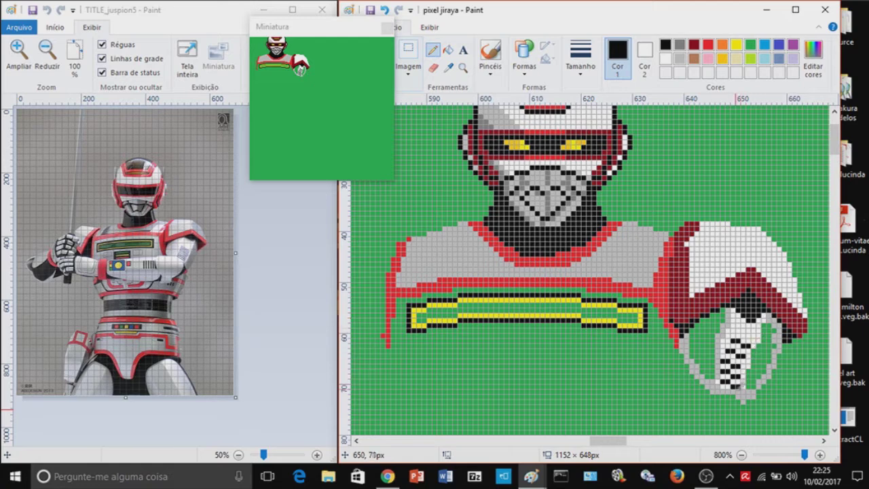
left_click_drag(724, 326, 727, 311)
Step: Fill both remaining green areas of the upper arm with white, undoing the wrongly colored fill
left_click(448, 50)
left_click(703, 354)
key("ctrl+z")
right_click(704, 350)
right_click(754, 349)
left_click(433, 49)
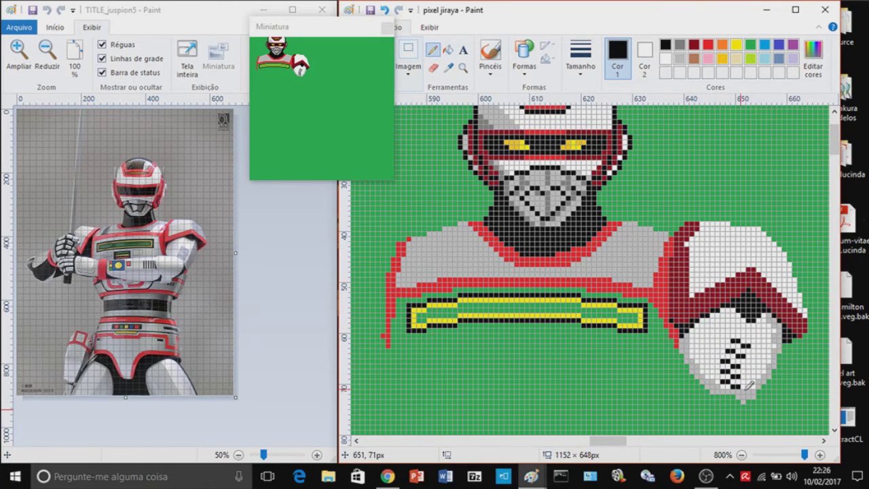
Step: Widen the short black stripes on the upper arm pixel by pixel
left_click(726, 340)
left_click(752, 346)
left_click(717, 361)
left_click(717, 370)
left_click(742, 376)
left_click(718, 381)
left_click(742, 387)
left_click(730, 383)
left_click(716, 377)
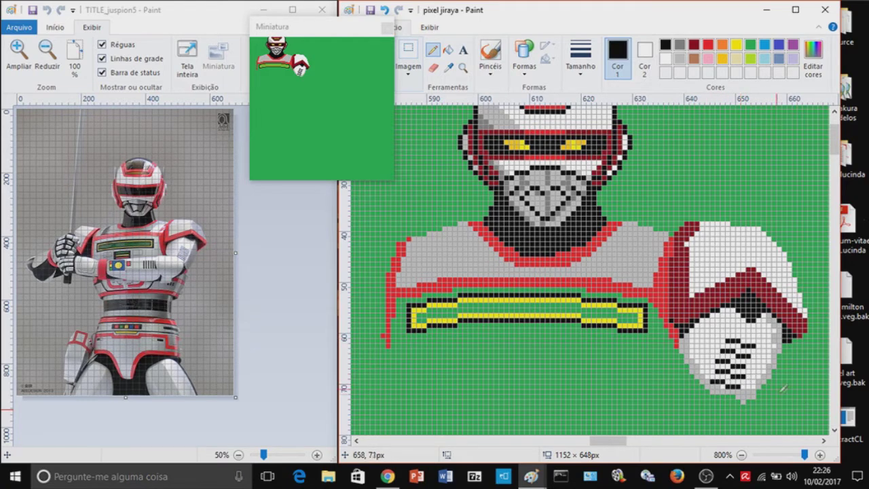
Step: Add light gray along the upper arm's lower edge and hide the gridlines on the reference image
left_click(680, 58)
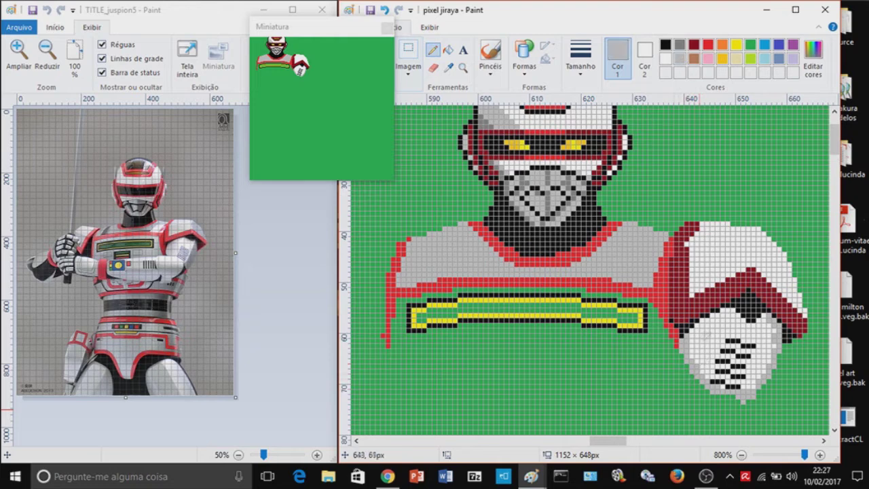
mouse_move(681, 358)
left_mouse_down()
mouse_move(690, 388)
mouse_move(765, 402)
left_mouse_up()
left_click(102, 58)
left_click(425, 341)
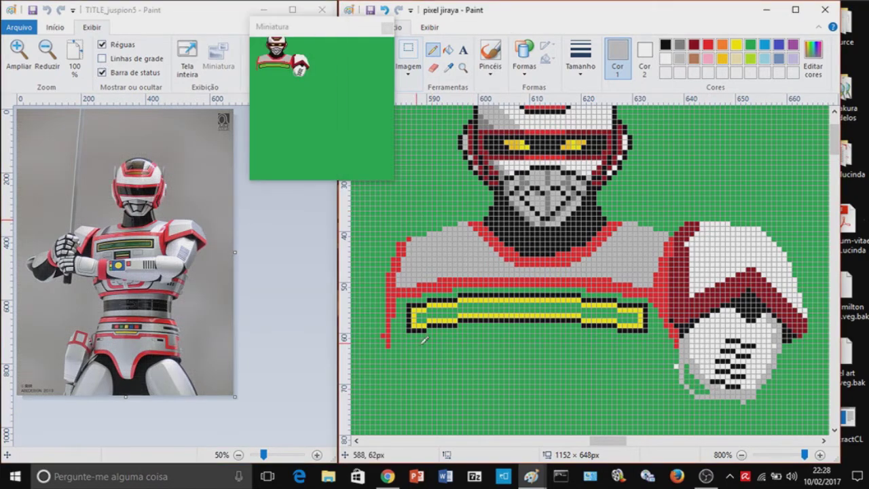
Step: Outline a small rectangular panel in black below the center of the long chest panel, with horizontal dividers inside
left_click(665, 45)
left_click_drag(496, 327, 557, 325)
left_click_drag(504, 336, 555, 334)
left_click_drag(486, 350, 488, 361)
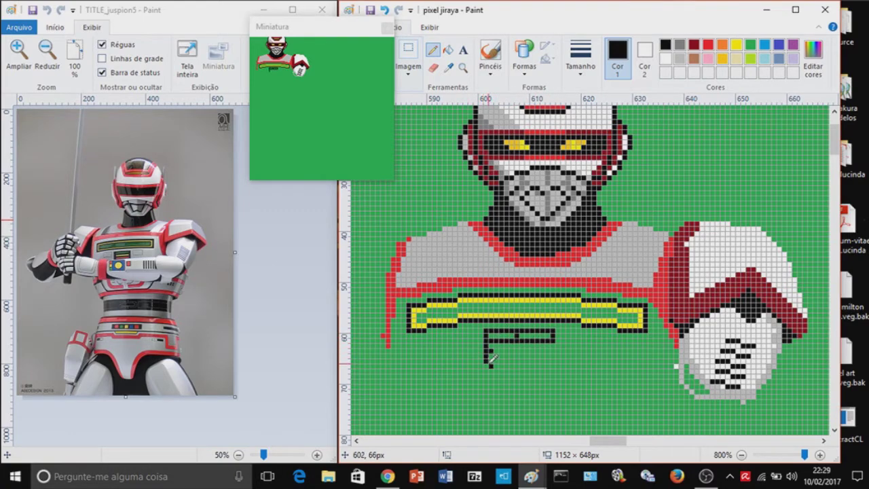
left_click_drag(554, 346, 553, 361)
mouse_move(493, 361)
left_mouse_down()
mouse_move(546, 361)
mouse_move(545, 349)
left_mouse_up()
Step: Color the small panel's lower bands red and yellow, and clear the stray black pixel in its top band with green
left_click(707, 45)
mouse_move(488, 355)
left_mouse_down()
mouse_move(551, 354)
mouse_move(514, 343)
mouse_move(551, 343)
mouse_move(490, 366)
left_mouse_up()
left_click(735, 45)
left_click(750, 45)
left_click(517, 335)
Step: Extend the chest's right red edge down beside the upper arm, with black pixels at its lower end
left_click(666, 45)
mouse_move(681, 386)
left_mouse_down()
mouse_move(687, 397)
mouse_move(670, 348)
mouse_move(680, 352)
left_mouse_up()
left_click(707, 45)
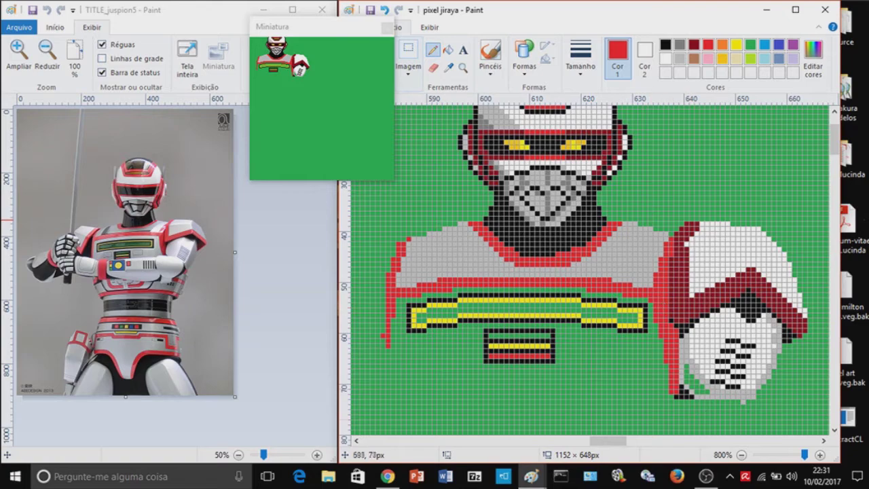
Step: Outline a rounded elbow piece in white below the upper arm, with a short white stub at its base
scroll(721, 401, "down", 3)
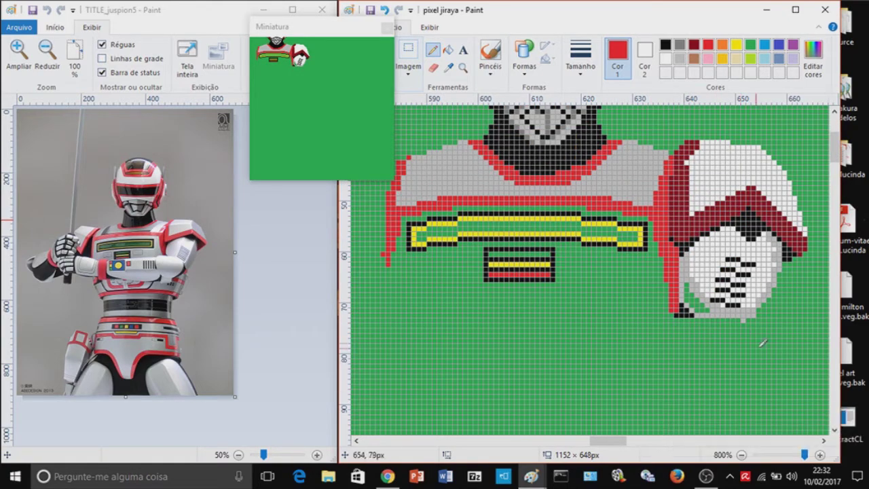
left_click(667, 59)
mouse_move(673, 313)
left_mouse_down()
mouse_move(660, 319)
mouse_move(727, 316)
left_mouse_up()
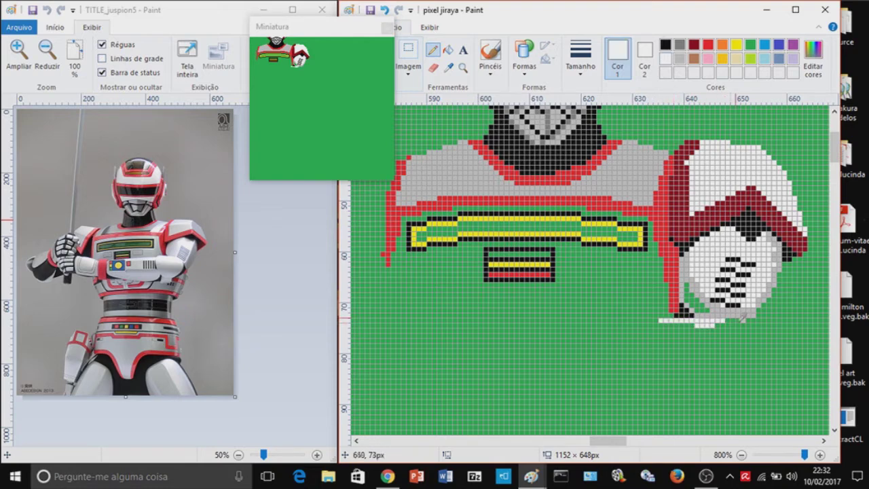
mouse_move(741, 333)
left_mouse_down()
mouse_move(737, 354)
mouse_move(706, 368)
left_mouse_up()
left_click_drag(655, 325, 645, 340)
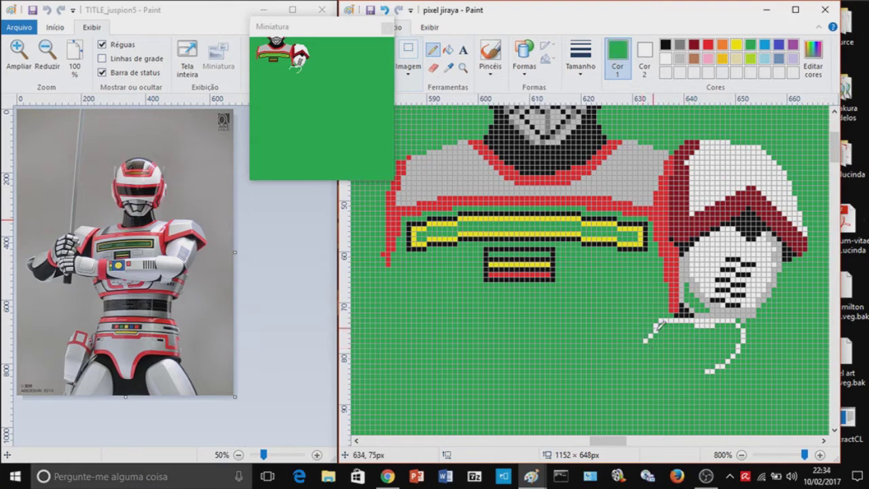
mouse_move(653, 337)
left_mouse_down()
mouse_move(721, 376)
mouse_move(705, 372)
left_mouse_up()
key("ctrl+z")
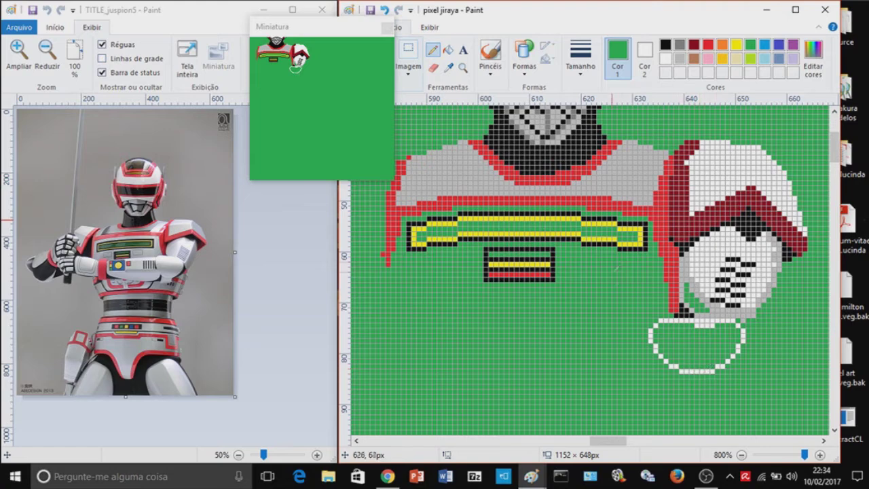
mouse_move(690, 375)
left_mouse_down()
mouse_move(682, 403)
mouse_move(705, 393)
mouse_move(701, 372)
mouse_move(658, 413)
mouse_move(707, 401)
mouse_move(677, 394)
mouse_move(697, 401)
left_mouse_up()
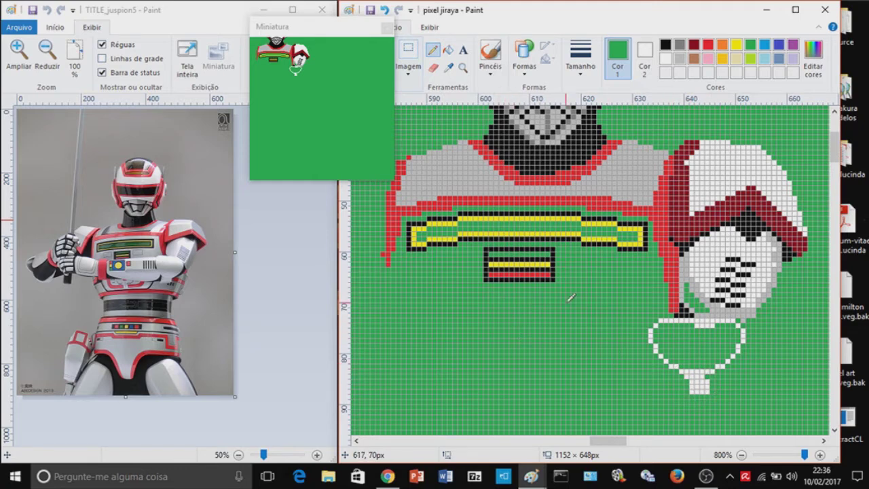
Step: Select the long chest panel together with the small panel and move them 2 px down
left_click(408, 62)
left_click(417, 109)
left_click_drag(650, 292, 406, 207)
left_click_drag(545, 228, 545, 237)
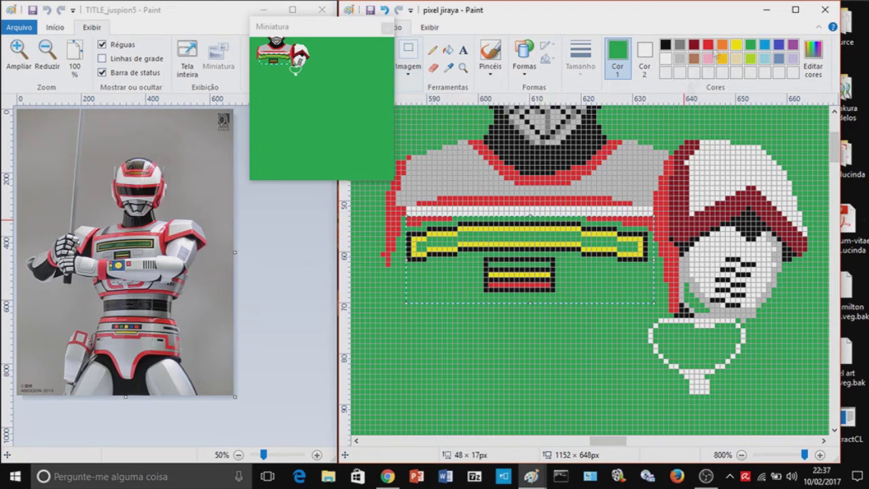
Step: Repair both ends of the red band above the chest panel and extend the chest's left red edge downward
left_click(709, 46)
left_click(432, 49)
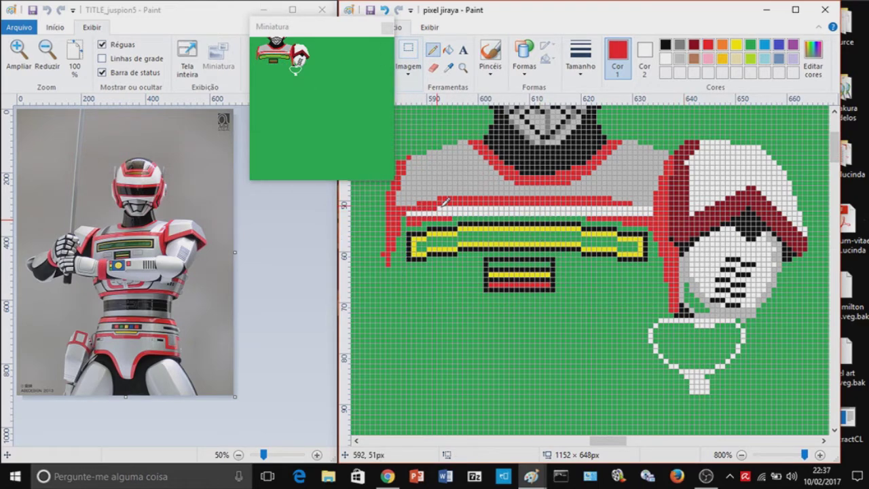
mouse_move(650, 209)
left_mouse_down()
mouse_move(618, 206)
mouse_move(650, 213)
left_mouse_up()
left_click_drag(409, 213, 415, 213)
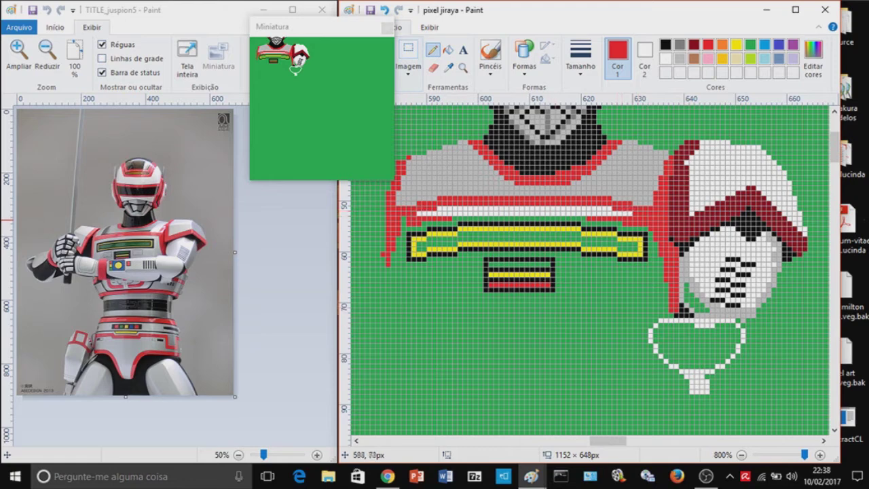
left_click_drag(391, 245, 395, 303)
Step: Fill the white gap and the leftover red pixels between the red band and the chest panel with green
left_click(448, 50)
left_click(530, 212)
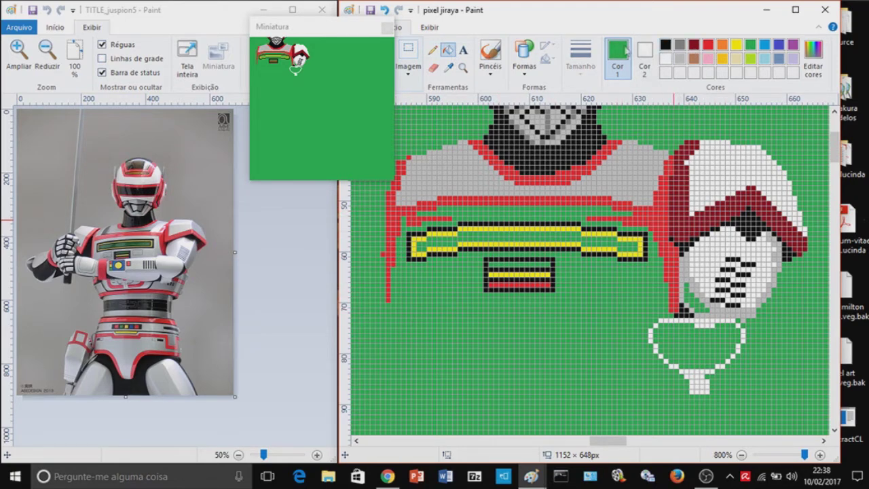
left_click(665, 44)
left_click(433, 50)
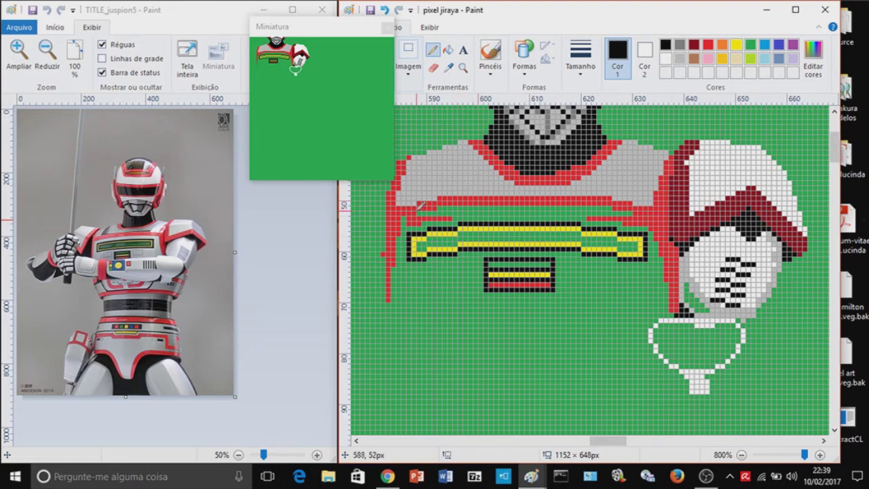
left_click_drag(634, 218, 643, 219)
left_click(750, 44)
left_click(448, 50)
left_click(418, 222)
left_click(630, 221)
left_click(410, 218)
left_click(641, 219)
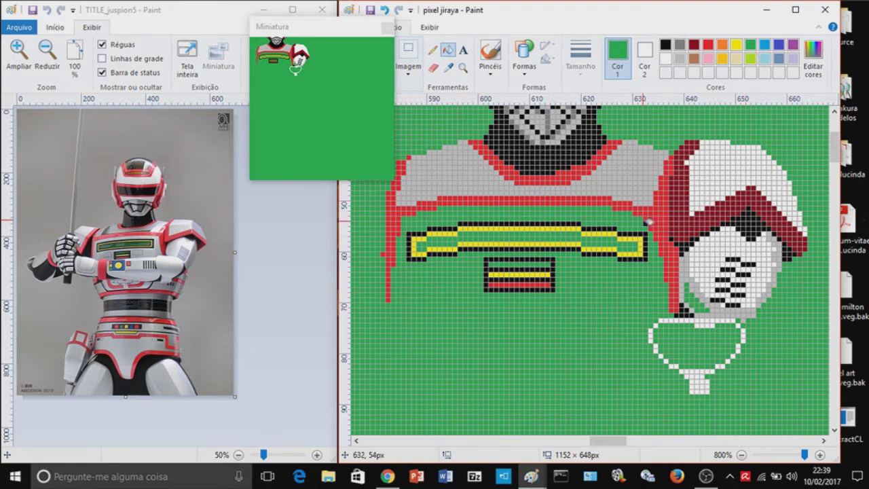
Step: Draw the chest's lower contour in white from the left red edge across to the elbow piece
left_click(666, 59)
left_click(432, 49)
mouse_move(385, 300)
left_mouse_down()
mouse_move(447, 313)
mouse_move(583, 314)
mouse_move(648, 326)
left_mouse_up()
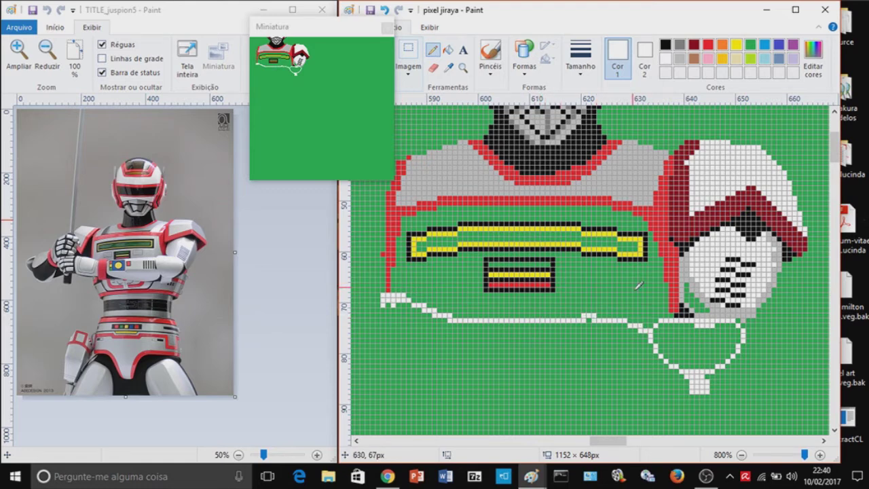
Step: Select the lower part of the torso and arm and move it 3 px up
left_click(398, 60)
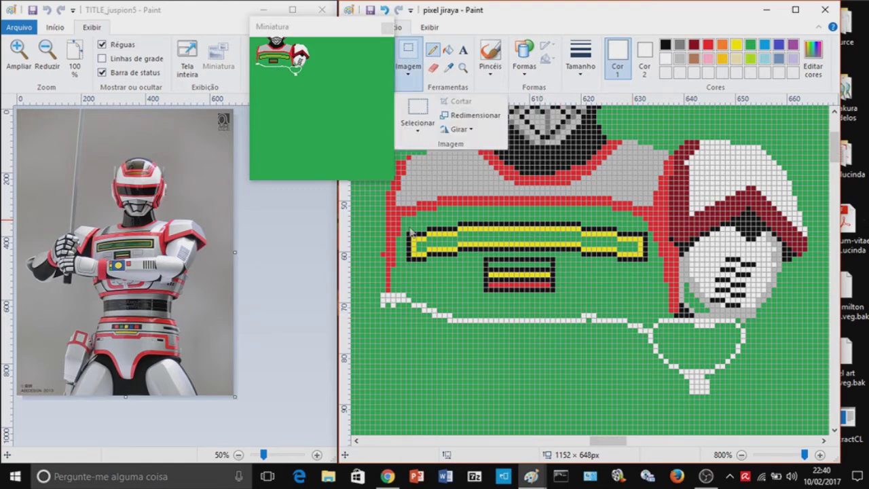
left_click(418, 112)
left_click_drag(369, 287, 774, 405)
left_click_drag(632, 343, 629, 328)
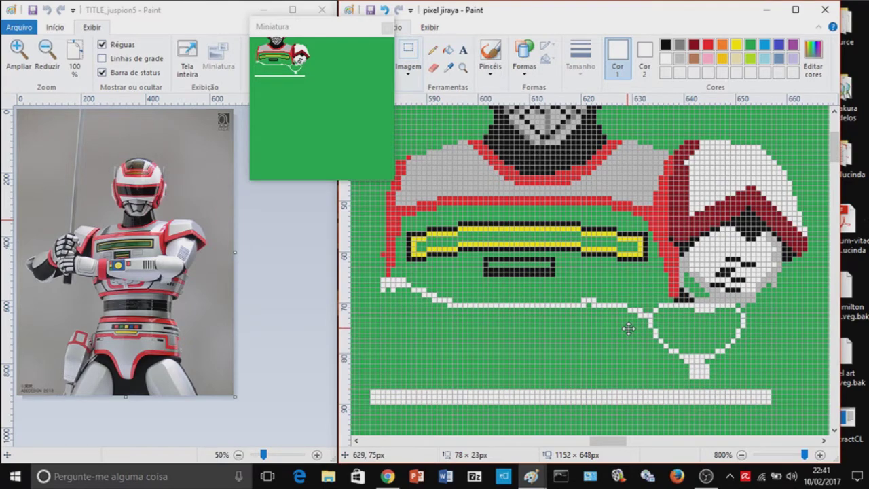
Step: Redraw the small panel's black sides and restore the green in its top band
left_click(665, 45)
left_click(432, 50)
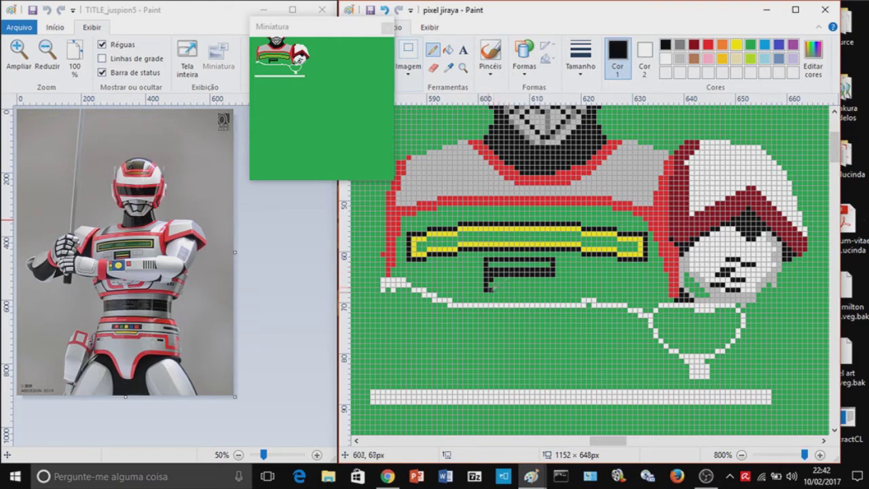
left_click(750, 44)
mouse_move(491, 268)
left_mouse_down()
mouse_move(549, 269)
mouse_move(544, 280)
left_mouse_up()
Step: Paint thicker yellow and red bands in the small panel, separated by a black line and reaching the chest's lower contour
left_click(735, 45)
mouse_move(491, 284)
left_mouse_down()
mouse_move(548, 283)
mouse_move(550, 294)
left_mouse_up()
left_click(708, 44)
mouse_move(490, 299)
left_mouse_down()
mouse_move(574, 292)
mouse_move(553, 279)
mouse_move(552, 302)
left_mouse_up()
left_click(665, 44)
left_click_drag(486, 301, 486, 291)
left_click_drag(485, 288, 552, 288)
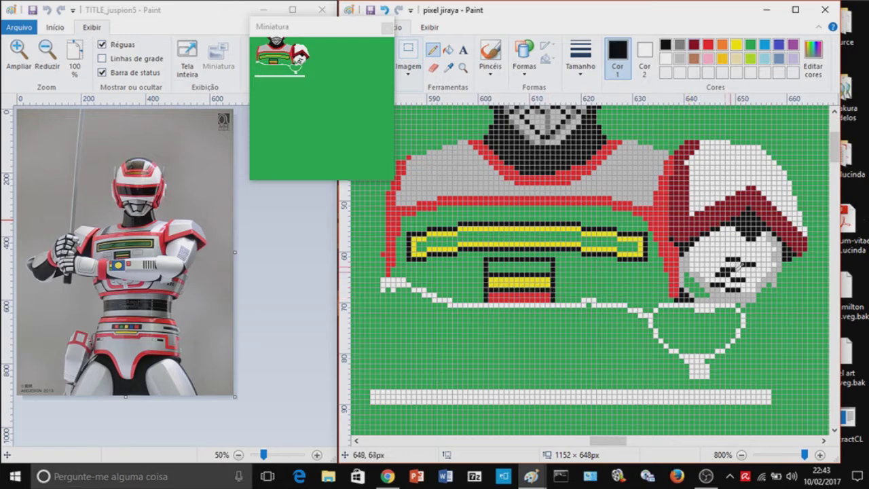
Step: Redraw the cut-off black stripes on the arm and outline a small black rectangle on each side of the small panel
left_click_drag(718, 279, 738, 294)
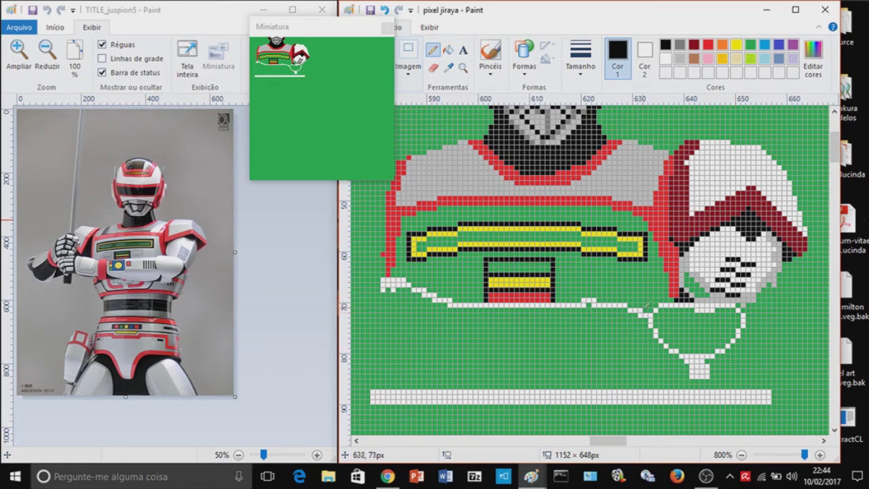
left_click_drag(442, 275, 455, 263)
mouse_move(578, 275)
left_mouse_down()
mouse_move(605, 275)
mouse_move(581, 266)
mouse_move(578, 278)
left_mouse_up()
left_click(750, 44)
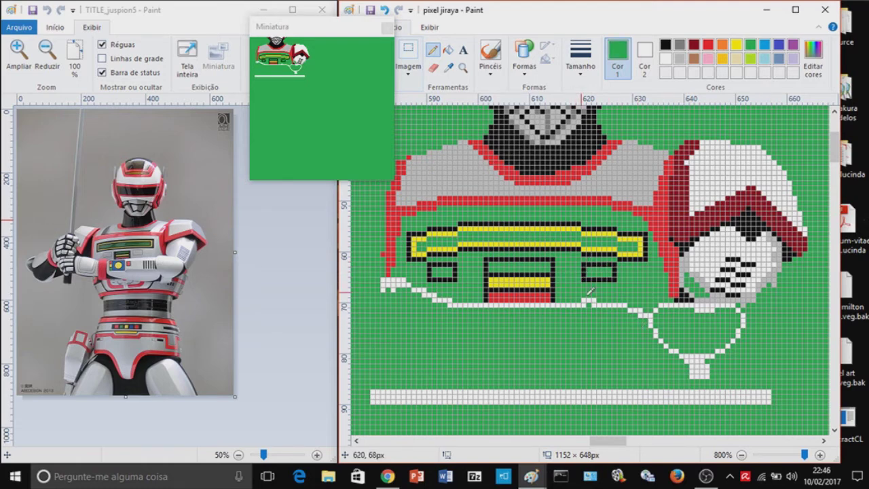
Step: Outline the crossed forearm in white below the chest, extend its upper line past the torso's edge, and fill the forearm white
left_click(708, 45)
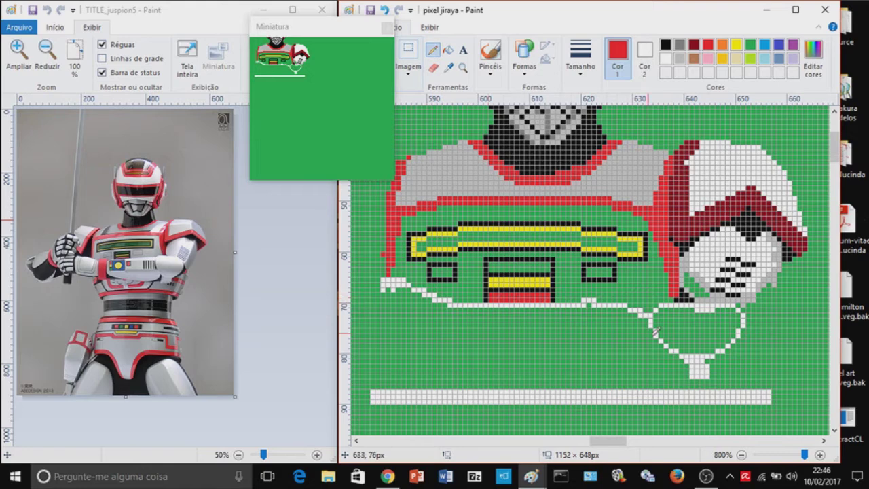
mouse_move(672, 352)
left_mouse_down()
mouse_move(652, 375)
mouse_move(588, 367)
left_mouse_up()
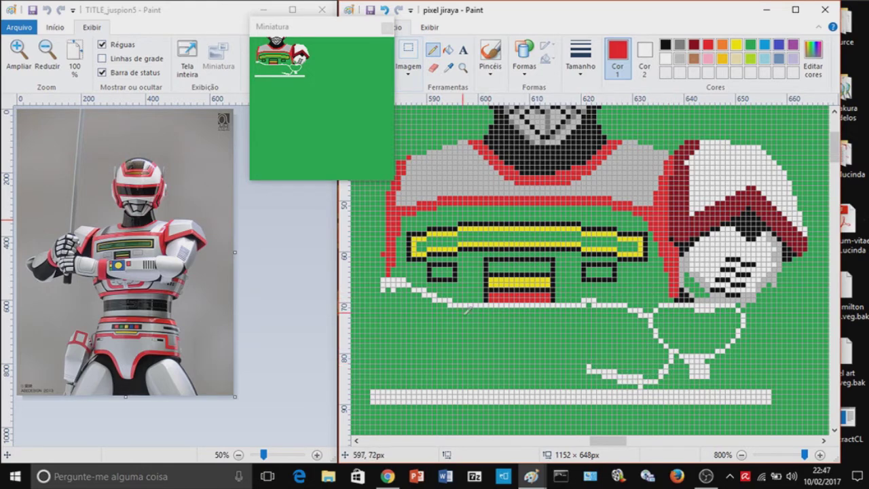
mouse_move(442, 298)
left_mouse_down()
mouse_move(433, 332)
mouse_move(634, 379)
left_mouse_up()
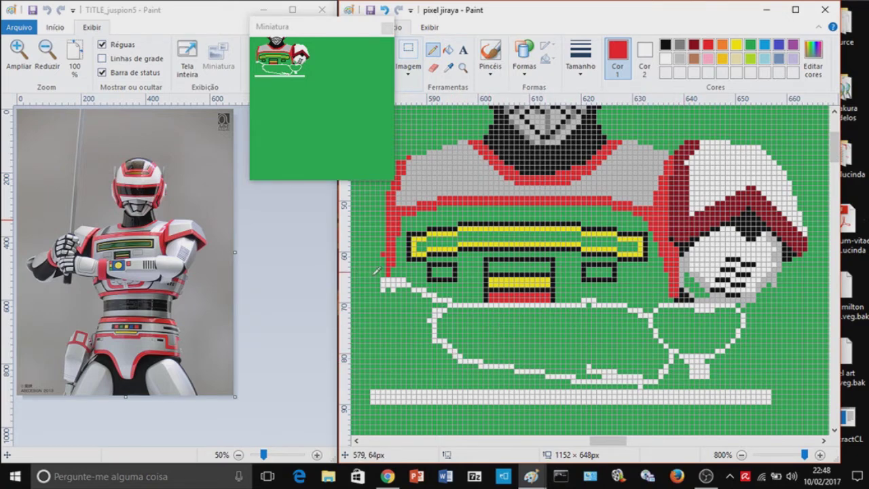
left_click_drag(368, 270, 362, 269)
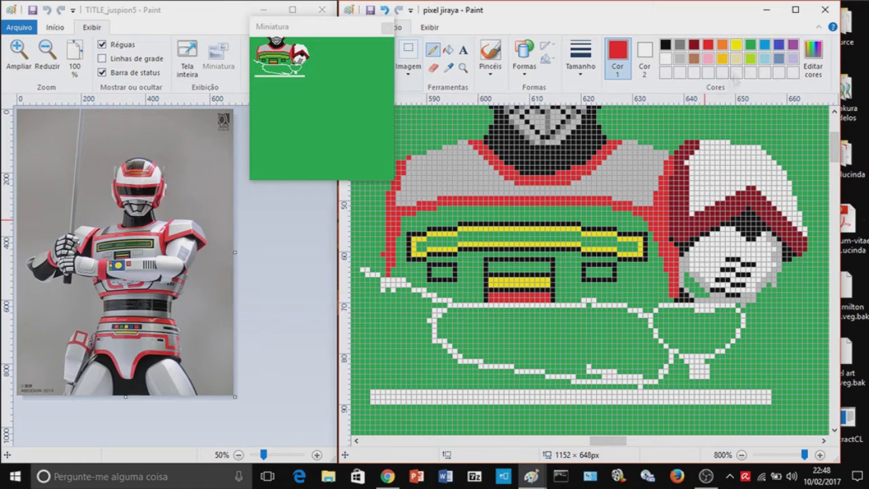
left_click(447, 50)
right_click(557, 335)
Step: Erase the stray white pixels along the forearm's outline and the long white bar below it with green
left_click(750, 44)
left_click(433, 50)
left_click_drag(585, 301, 594, 300)
left_click(640, 385)
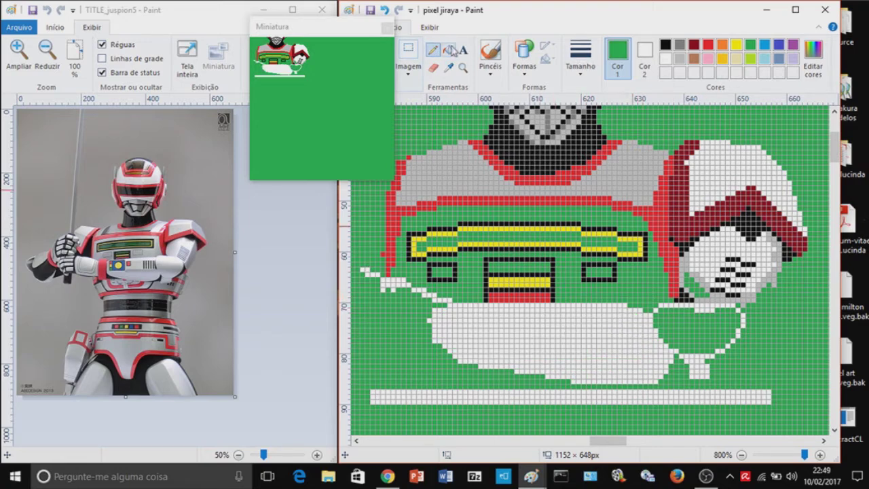
left_click(449, 51)
left_click(638, 396)
Step: Shade the lower half of the white forearm with light gray
left_click(433, 50)
left_click(681, 58)
mouse_move(435, 337)
left_mouse_down()
mouse_move(663, 343)
mouse_move(451, 337)
left_mouse_up()
left_click(448, 50)
left_click(575, 349)
Step: Draw a row of five short vertical black stripes on the white part of the forearm, near the elbow end
left_click(665, 45)
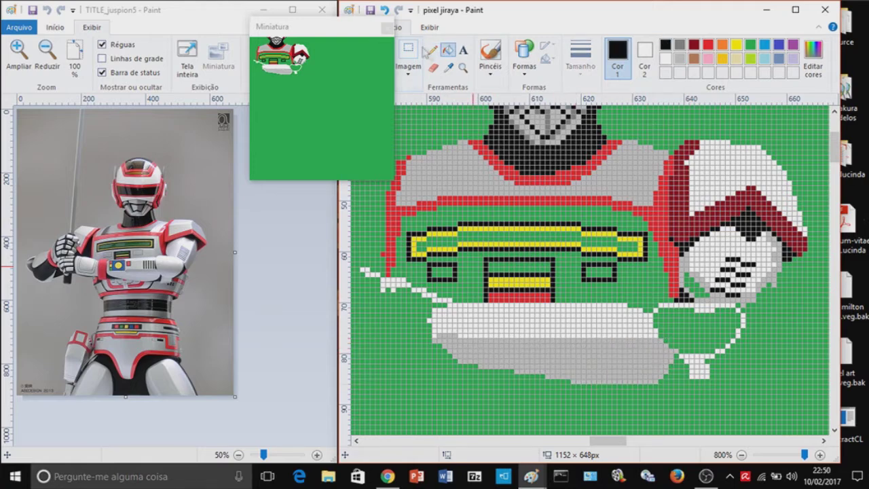
left_click(433, 49)
mouse_move(653, 334)
left_mouse_down()
mouse_move(636, 318)
mouse_move(610, 326)
left_mouse_up()
Step: Fill the chest area around the panels with light gray
left_click(447, 49)
left_click(611, 214)
left_click(679, 60)
left_click(601, 217)
key("ctrl+z")
key("ctrl+z")
left_click(601, 217)
Step: Outline a red cuff at the wrist end of the forearm and fill it red
scroll(591, 213, "up", 2)
scroll(581, 210, "down", 2)
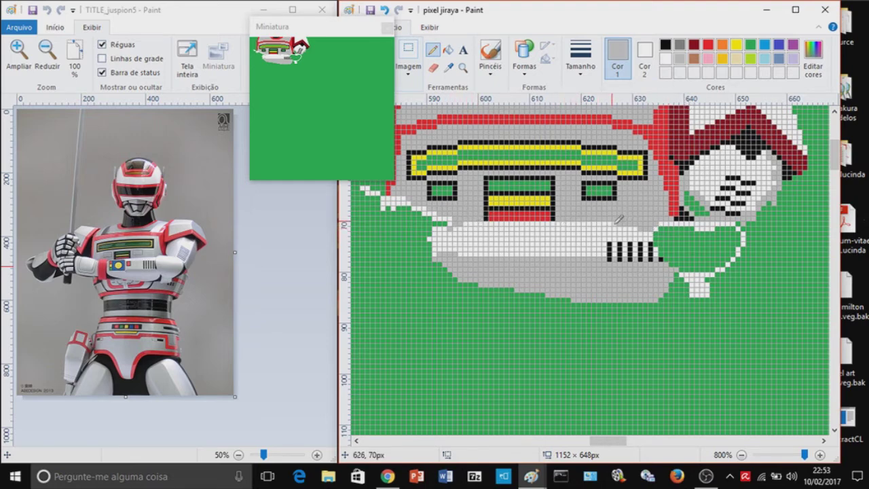
left_click(708, 44)
left_click(425, 211)
mouse_move(448, 226)
left_mouse_down()
mouse_move(421, 225)
mouse_move(423, 217)
mouse_move(445, 228)
mouse_move(438, 271)
mouse_move(412, 255)
mouse_move(413, 265)
mouse_move(423, 226)
mouse_move(405, 266)
left_mouse_up()
left_click(448, 50)
left_click(422, 251)
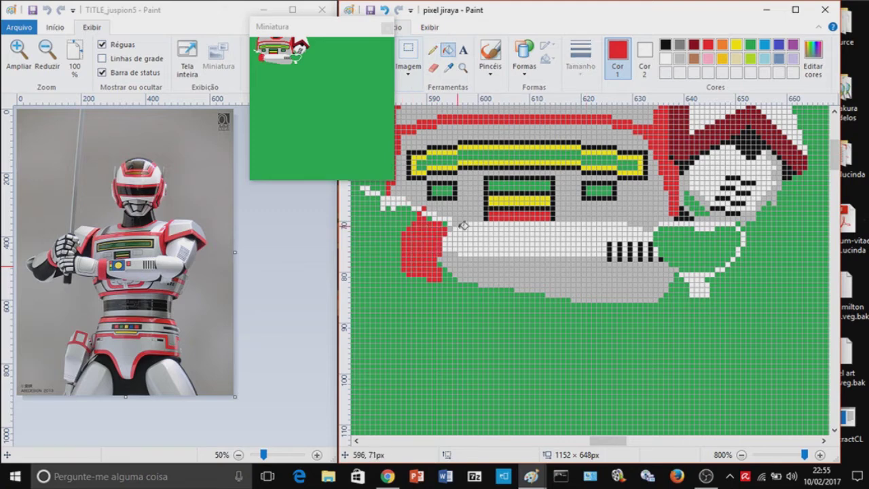
Step: Outline the gloved hand in white beyond the red cuff, thickening its outer and lower edges
left_click(433, 49)
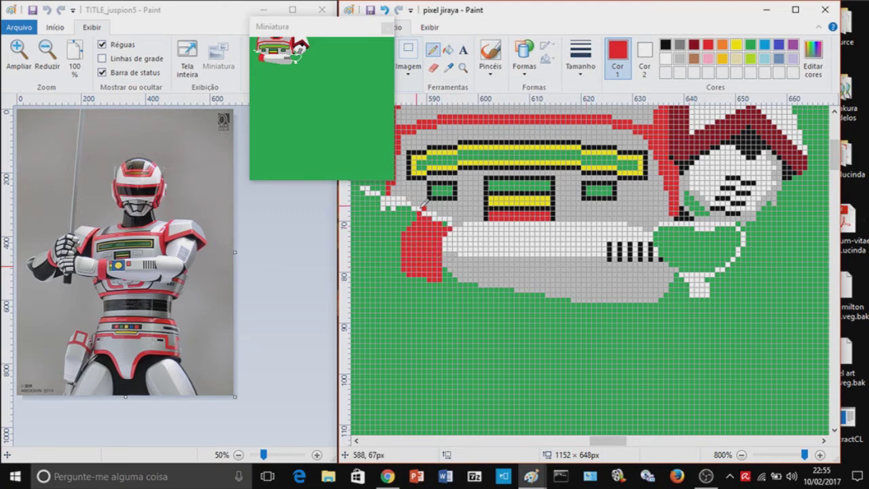
mouse_move(403, 234)
left_mouse_down()
mouse_move(399, 264)
mouse_move(353, 249)
left_mouse_up()
left_click_drag(597, 440, 578, 440)
left_click_drag(600, 180, 582, 176)
right_click(552, 188)
left_click(750, 44)
left_click(553, 186)
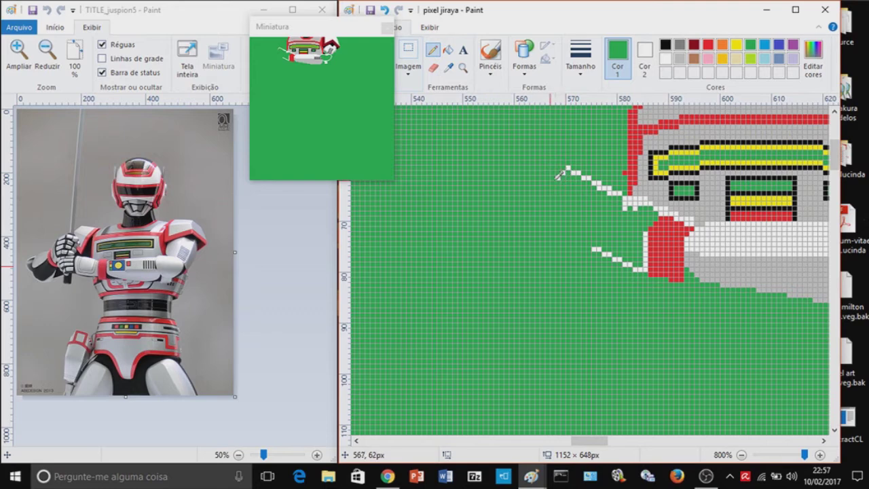
mouse_move(557, 178)
left_mouse_down()
mouse_move(543, 205)
mouse_move(558, 232)
mouse_move(583, 245)
left_mouse_up()
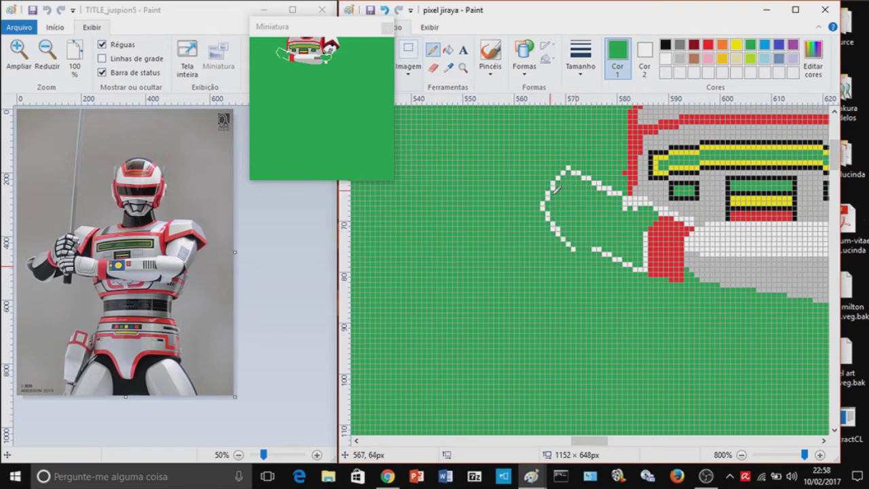
mouse_move(642, 271)
left_mouse_down()
mouse_move(554, 242)
mouse_move(606, 258)
mouse_move(547, 216)
mouse_move(550, 189)
left_mouse_up()
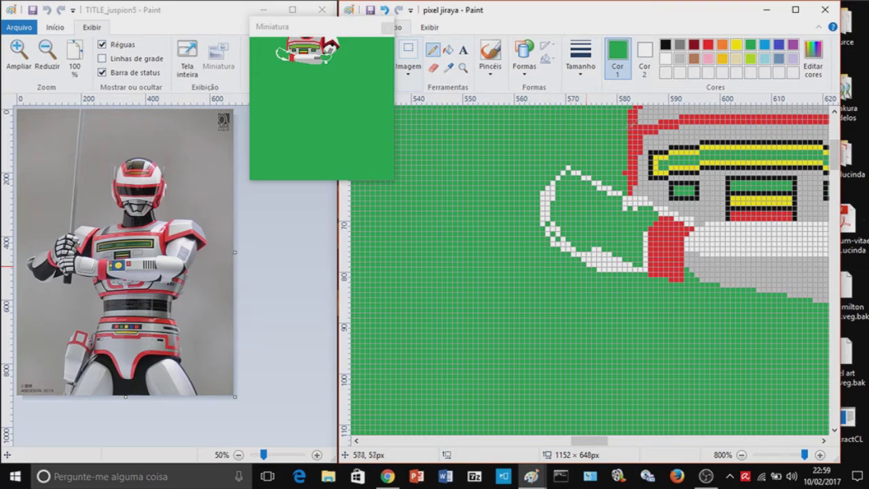
Step: Outline the hand's outer edge and the upper arm in black, and fill the area beside the torso's red edge black
scroll(615, 136, "up", 3)
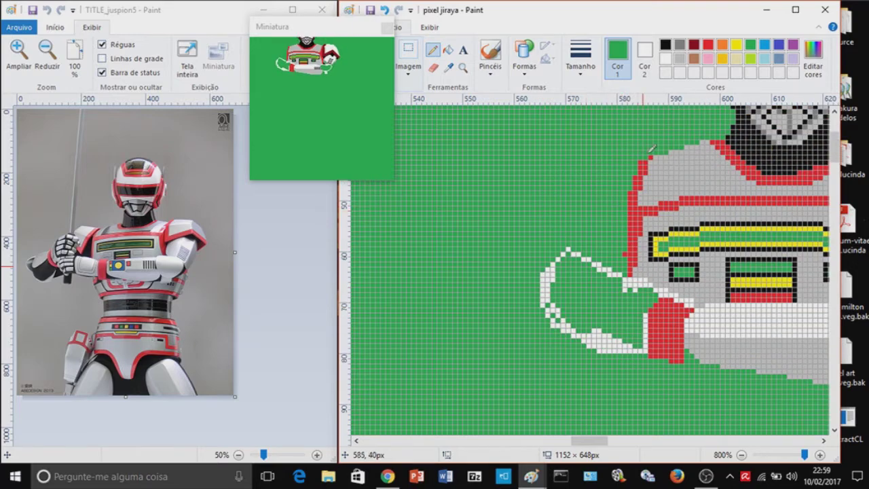
left_click(665, 45)
mouse_move(642, 159)
left_mouse_down()
mouse_move(568, 133)
mouse_move(536, 157)
mouse_move(588, 225)
mouse_move(573, 238)
mouse_move(549, 213)
mouse_move(582, 244)
mouse_move(537, 279)
mouse_move(550, 324)
mouse_move(632, 357)
mouse_move(591, 350)
mouse_move(555, 325)
mouse_move(644, 366)
mouse_move(605, 350)
mouse_move(646, 353)
left_mouse_up()
left_click(447, 50)
left_click(615, 214)
left_click(432, 50)
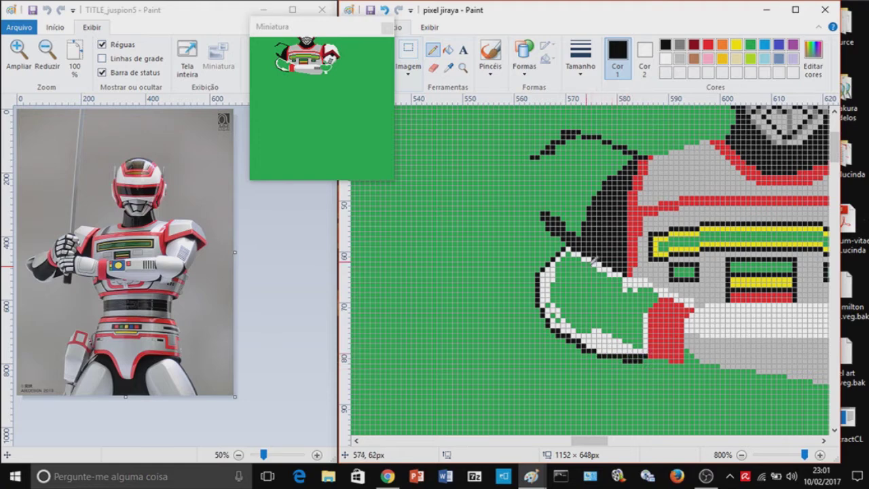
Step: Draw an angular double black contour on the back of the hand and close its open side with light gray
mouse_move(583, 274)
left_mouse_down()
mouse_move(576, 304)
mouse_move(600, 321)
left_mouse_up()
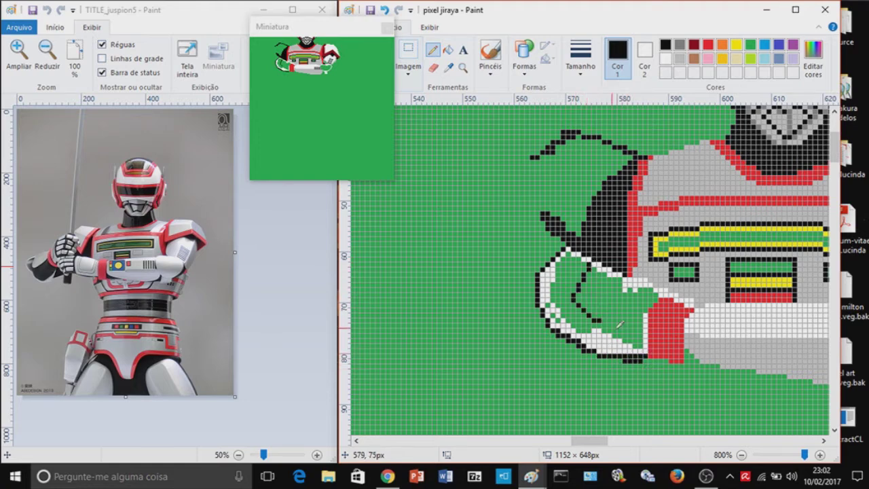
mouse_move(601, 328)
left_mouse_down()
mouse_move(622, 327)
mouse_move(656, 296)
mouse_move(650, 274)
mouse_move(661, 298)
mouse_move(612, 338)
mouse_move(572, 284)
mouse_move(586, 257)
mouse_move(574, 304)
left_mouse_up()
right_click(682, 60)
left_click(680, 59)
mouse_move(582, 268)
left_mouse_down()
mouse_move(574, 296)
mouse_move(604, 323)
mouse_move(622, 324)
mouse_move(653, 299)
left_mouse_up()
Step: Fill the back of the hand white, both inside and around the black contour
left_click(448, 49)
left_click(602, 303)
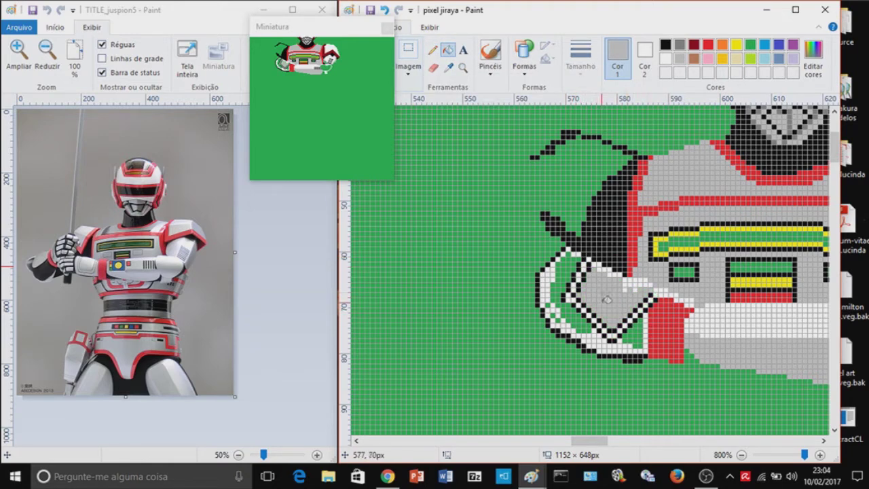
right_click(561, 273)
right_click(633, 334)
right_click(611, 298)
Step: Draw a black diagonal line above the hand, joining the loose upper arm outline to the filled black area
left_click(433, 49)
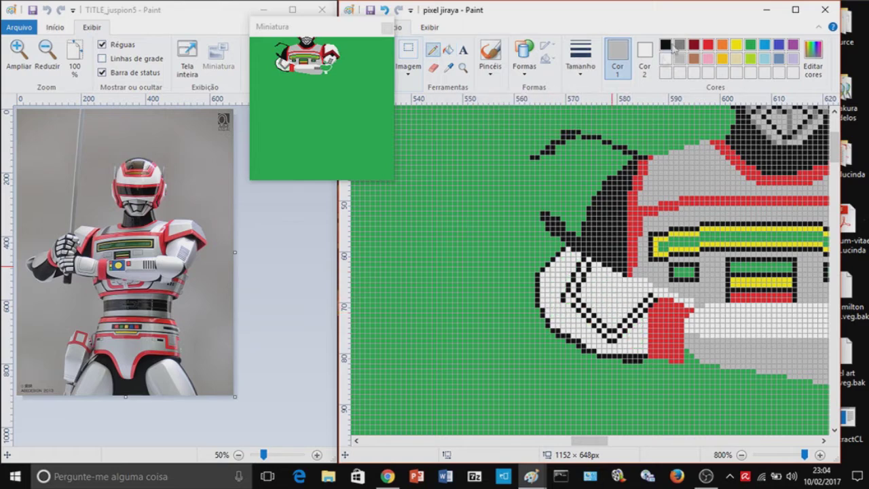
left_click(665, 45)
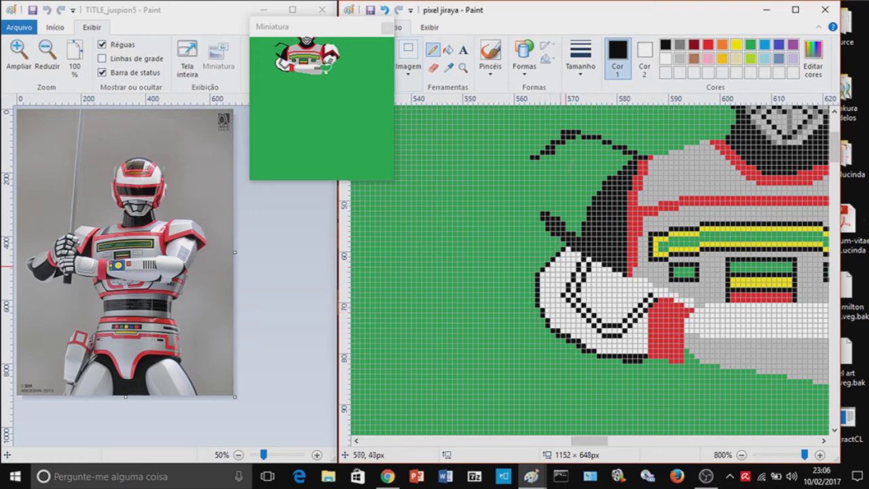
left_click_drag(544, 145, 596, 191)
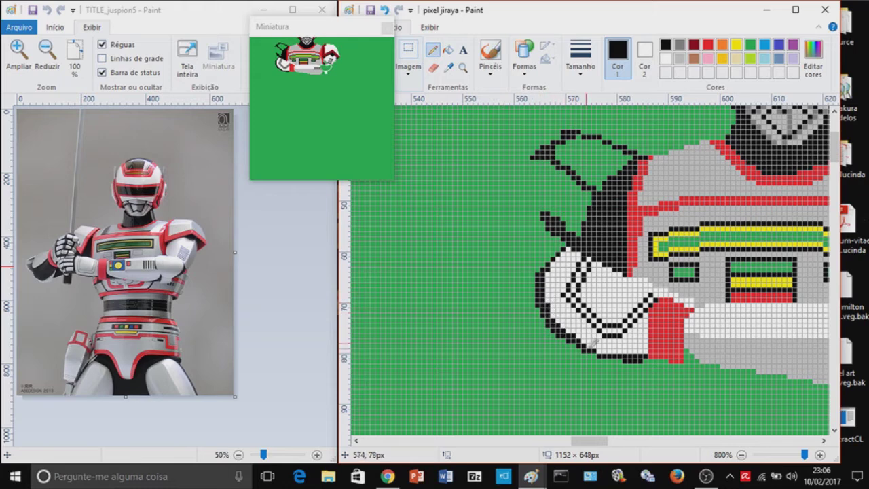
Step: Remove the angular double contour from the back of the hand and draw two rounded black contour lines instead
key("ctrl+z")
key("ctrl+z")
key("ctrl+z")
key("ctrl+z")
key("ctrl+z")
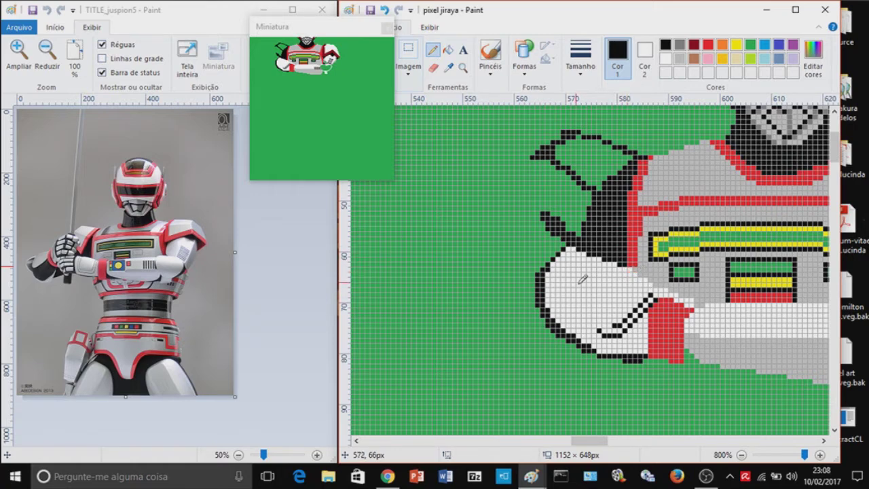
key("ctrl+z")
key("ctrl+z")
key("ctrl+z")
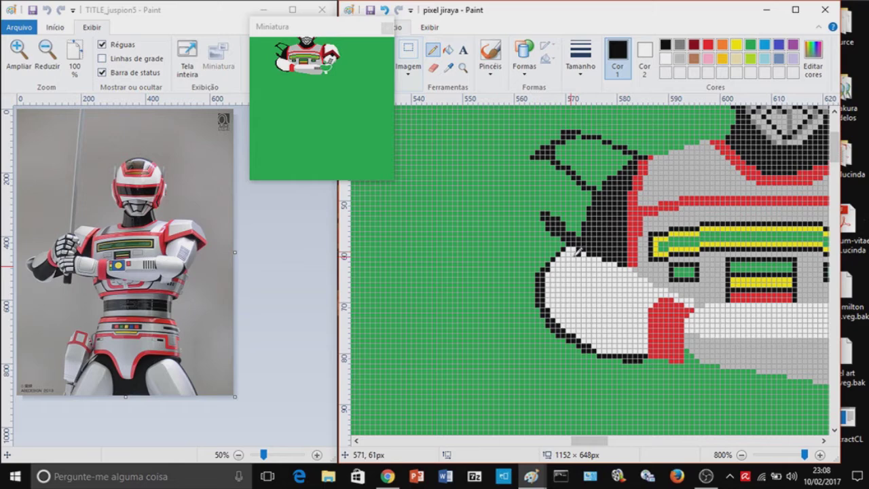
mouse_move(562, 259)
left_mouse_down()
mouse_move(557, 279)
mouse_move(558, 298)
mouse_move(610, 334)
mouse_move(635, 329)
mouse_move(660, 281)
left_mouse_up()
mouse_move(596, 257)
left_mouse_down()
mouse_move(581, 300)
mouse_move(607, 318)
mouse_move(630, 314)
left_mouse_up()
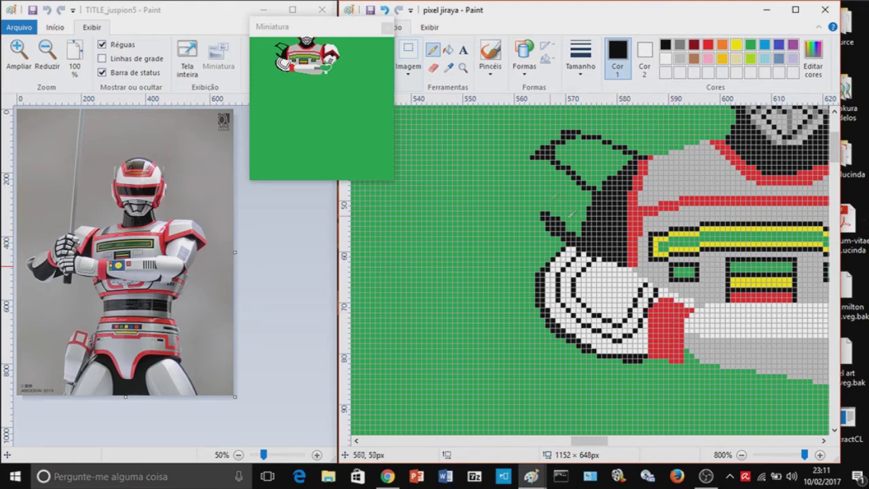
Step: Outline the first finger segments in black, extending outward from the hand's knuckle edge, with smaller segments at the lowest finger
mouse_move(546, 309)
left_mouse_down()
mouse_move(522, 310)
mouse_move(541, 300)
mouse_move(539, 286)
mouse_move(506, 303)
left_mouse_up()
mouse_move(494, 270)
left_mouse_down()
mouse_move(532, 270)
mouse_move(546, 253)
mouse_move(502, 261)
mouse_move(504, 243)
mouse_move(535, 251)
mouse_move(522, 233)
mouse_move(561, 237)
mouse_move(505, 229)
left_mouse_up()
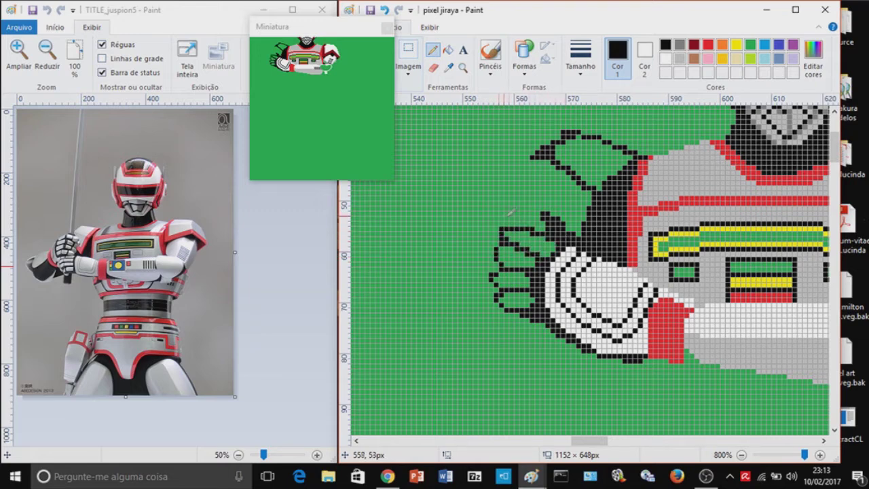
mouse_move(494, 288)
left_mouse_down()
mouse_move(483, 313)
mouse_move(503, 328)
mouse_move(499, 282)
mouse_move(462, 296)
left_mouse_up()
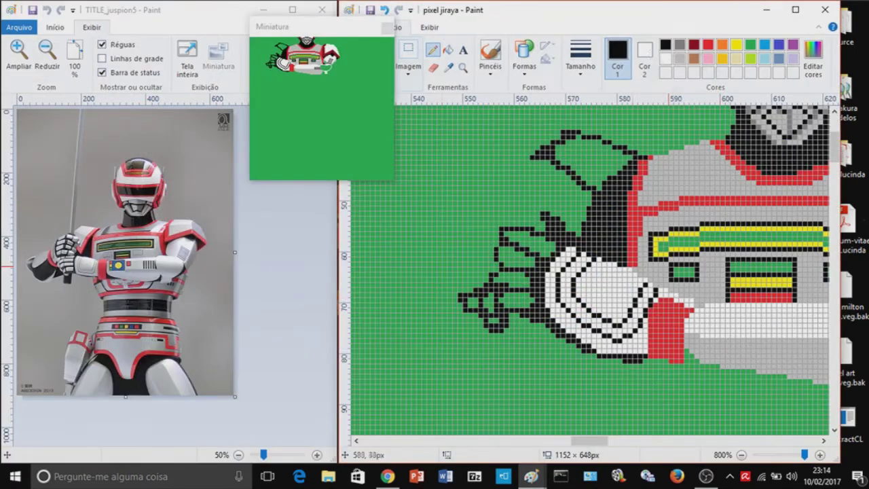
Step: Set the secondary color to green and outline a second row of black finger segments beyond the first
left_click(645, 57)
left_click(751, 46)
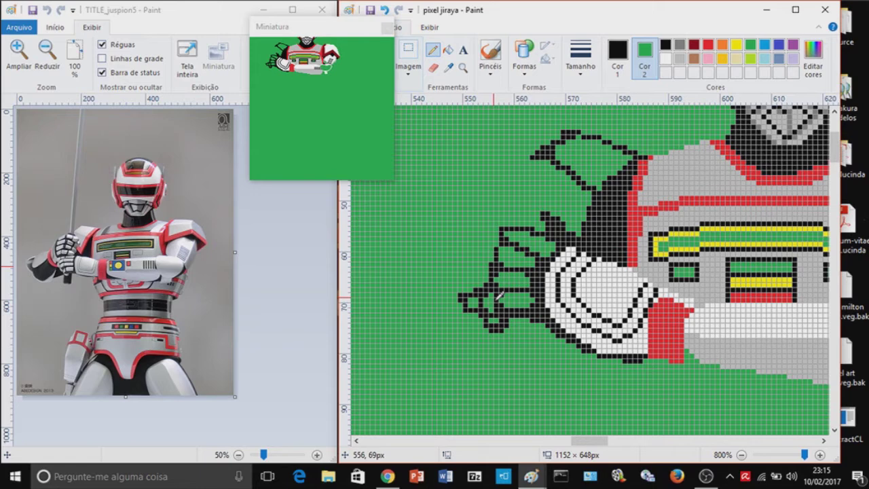
mouse_move(477, 283)
left_mouse_down()
mouse_move(467, 268)
mouse_move(475, 261)
mouse_move(454, 244)
mouse_move(497, 240)
left_mouse_up()
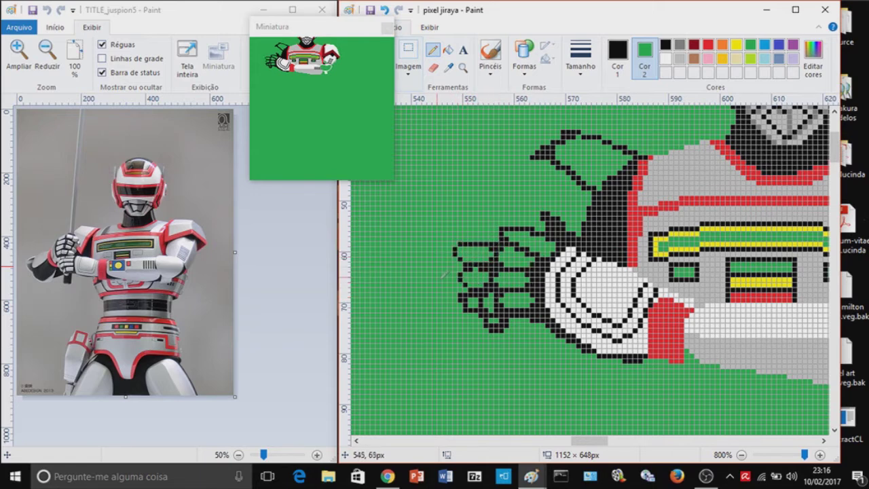
left_click_drag(473, 229, 506, 235)
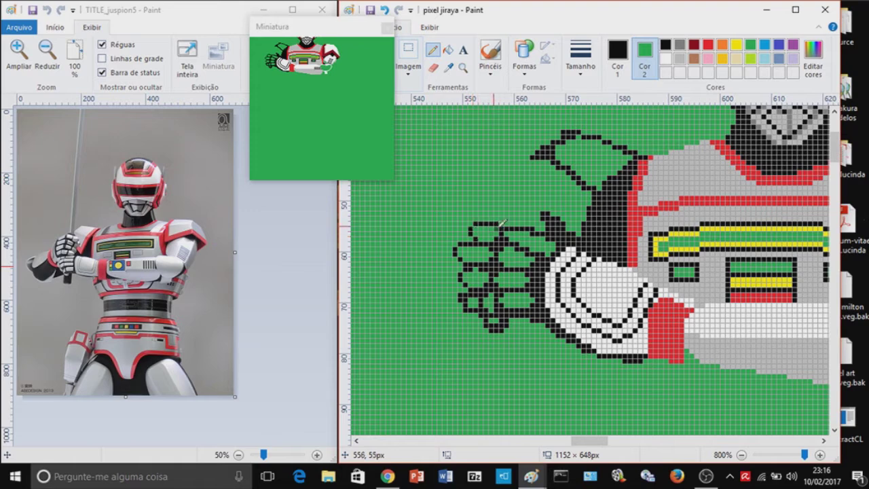
mouse_move(453, 237)
left_mouse_down()
mouse_move(447, 226)
mouse_move(477, 222)
left_mouse_up()
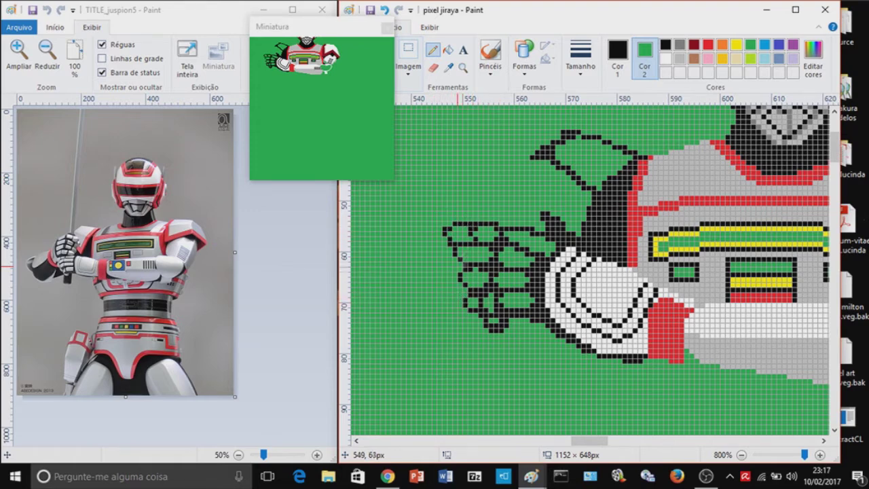
Step: Reshape the outer finger segments with black and green pixels so the fingers curl into a rounded fist
left_click_drag(452, 224, 463, 224)
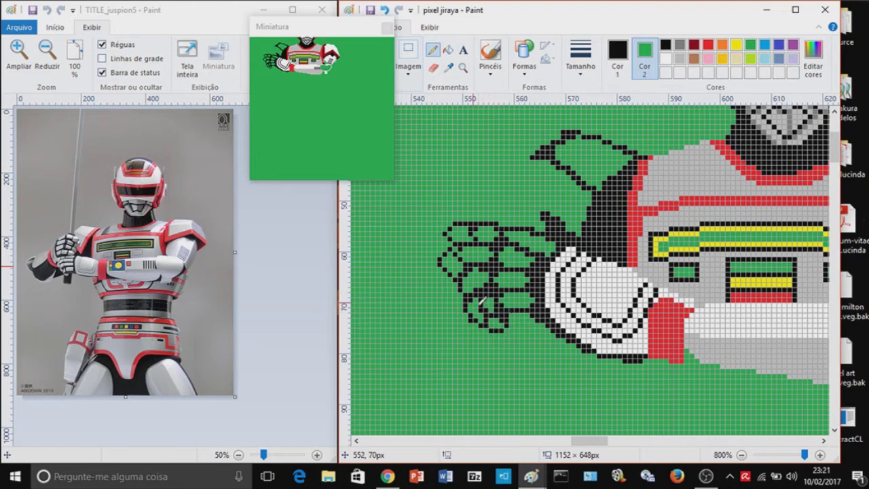
mouse_move(483, 323)
left_mouse_down()
mouse_move(467, 306)
mouse_move(473, 294)
left_mouse_up()
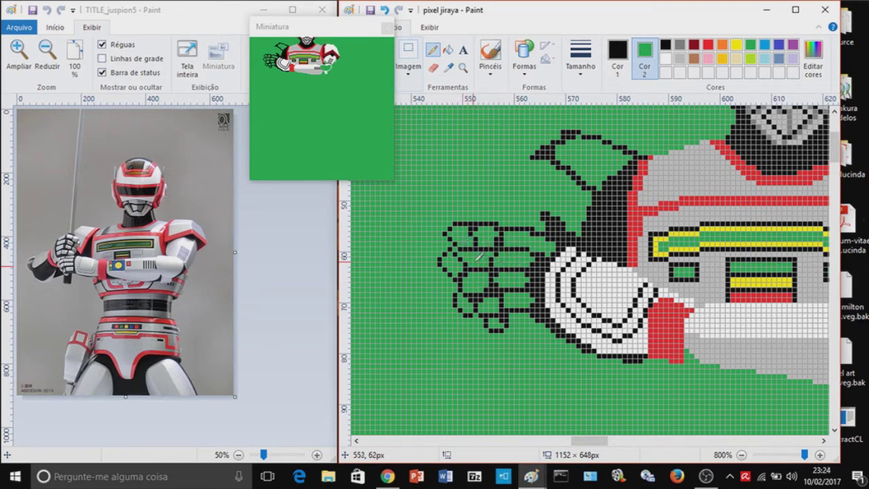
mouse_move(453, 279)
left_mouse_down()
mouse_move(441, 272)
mouse_move(445, 252)
mouse_move(445, 283)
mouse_move(439, 275)
mouse_move(451, 263)
left_mouse_up()
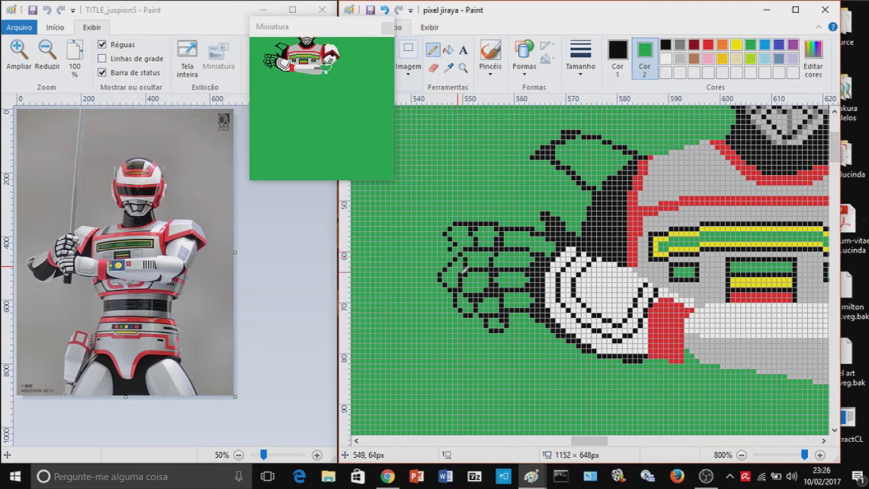
mouse_move(455, 251)
left_mouse_down()
mouse_move(460, 229)
mouse_move(482, 243)
left_mouse_up()
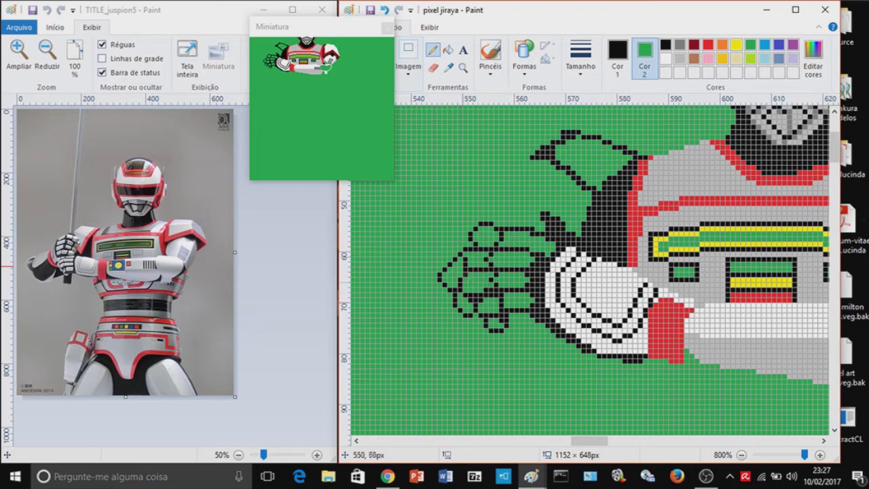
Step: Outline the other hand in black above the curled fingers and a narrow sword handle below them
left_click_drag(479, 225, 499, 225)
mouse_move(500, 228)
left_mouse_down()
mouse_move(454, 234)
mouse_move(452, 254)
mouse_move(431, 178)
mouse_move(490, 159)
mouse_move(527, 179)
left_mouse_up()
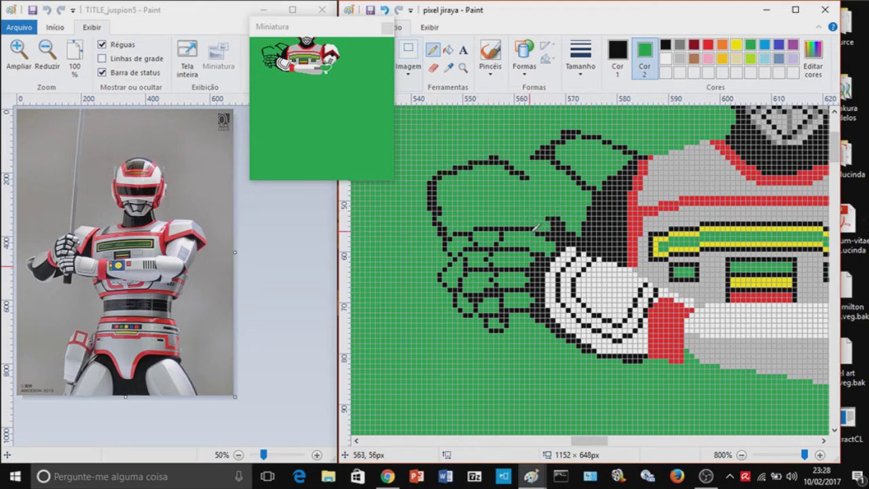
mouse_move(530, 180)
left_mouse_down()
mouse_move(501, 157)
mouse_move(524, 156)
mouse_move(512, 145)
mouse_move(538, 172)
mouse_move(550, 162)
mouse_move(540, 161)
mouse_move(554, 192)
mouse_move(551, 231)
left_mouse_up()
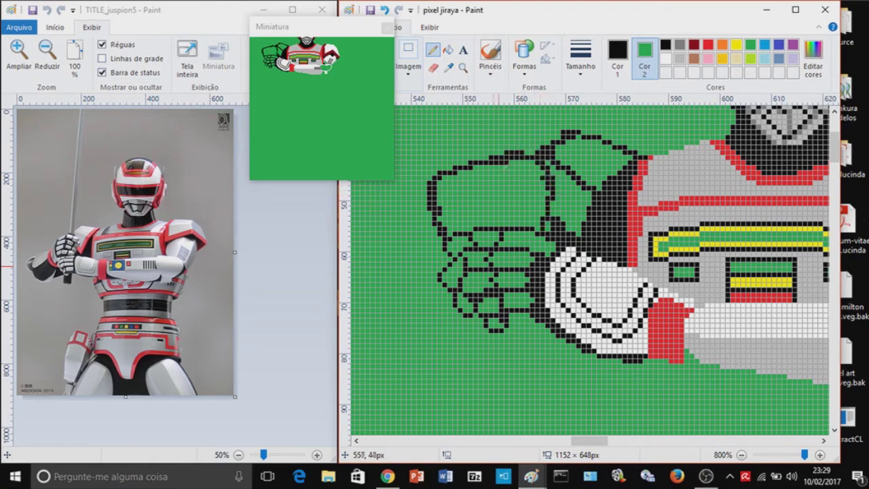
left_click_drag(464, 161, 490, 155)
mouse_move(480, 319)
left_mouse_down()
mouse_move(476, 360)
mouse_move(516, 339)
mouse_move(518, 315)
mouse_move(513, 381)
mouse_move(480, 374)
left_mouse_up()
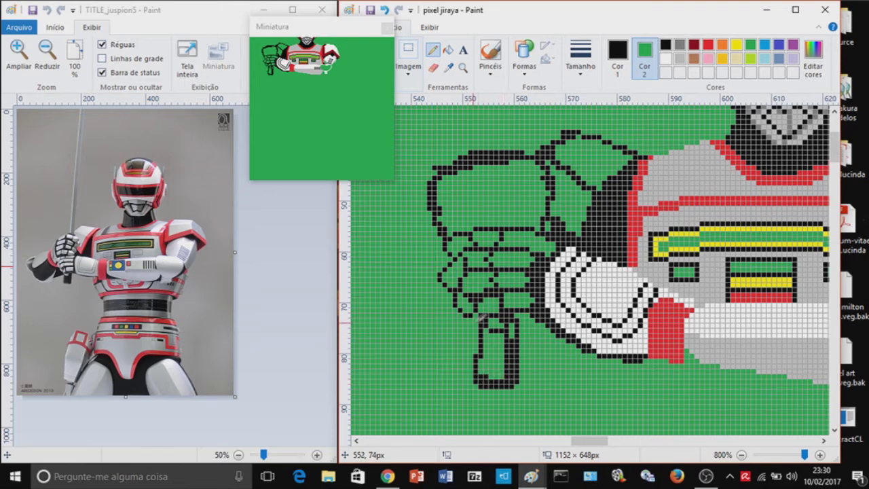
Step: Fill the sword handle with black, and the lower hand's finger segments and the upper arm panels with white
left_click(448, 49)
left_click(502, 336)
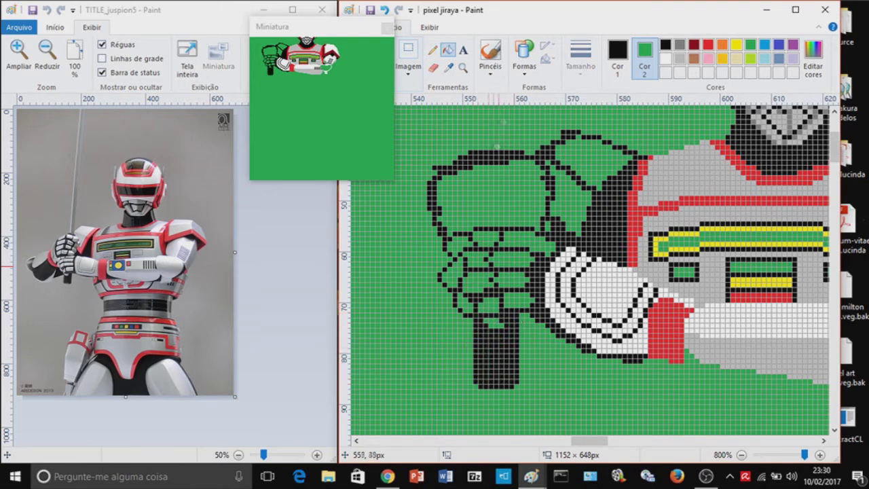
left_click(666, 59)
left_click(526, 239)
left_click(513, 258)
left_click(513, 277)
left_click(517, 299)
left_click(494, 322)
left_click(475, 301)
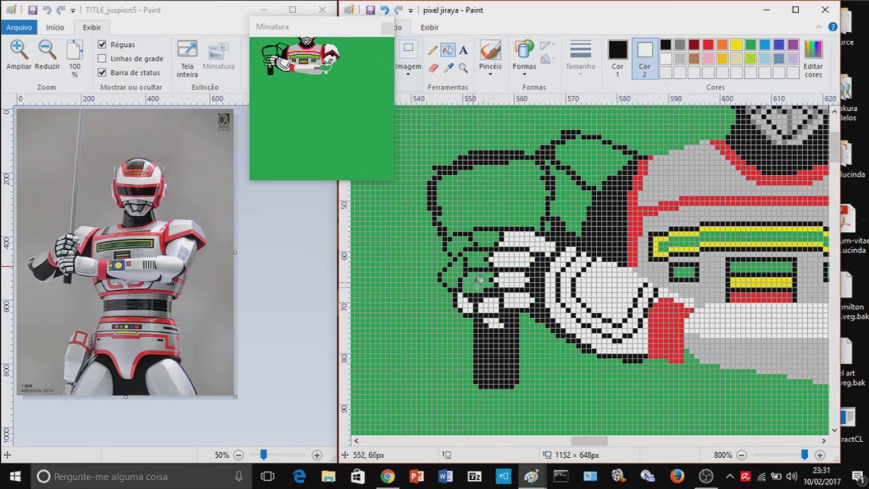
left_click(479, 281)
right_click(573, 191)
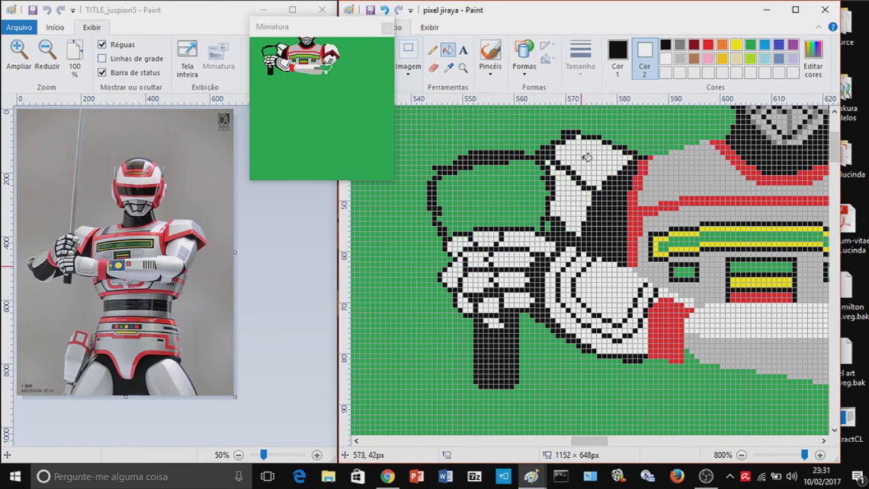
Step: Outline the upper hand's curled finger segments with black pixels, using white for the knuckle details
scroll(582, 156, "up", 2)
scroll(588, 162, "down", 3)
scroll(590, 170, "up", 1)
left_click(433, 49)
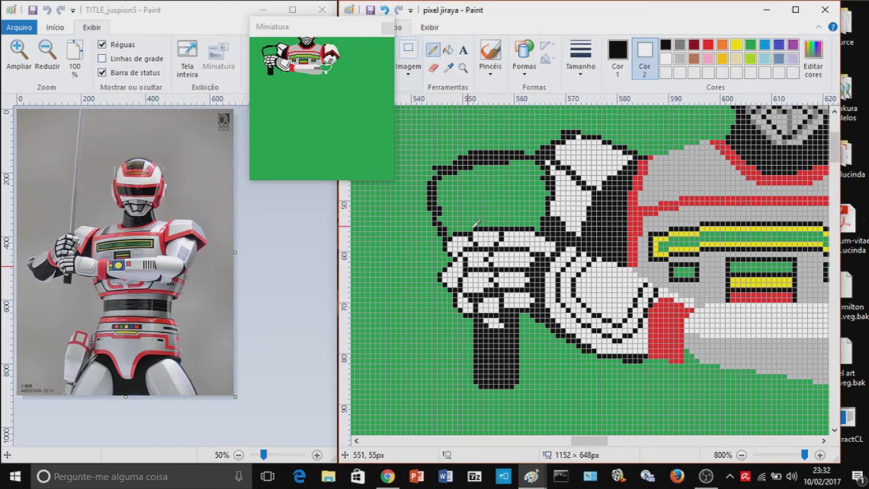
mouse_move(448, 213)
left_mouse_down()
mouse_move(491, 210)
mouse_move(444, 227)
mouse_move(463, 218)
mouse_move(485, 233)
mouse_move(488, 209)
mouse_move(469, 210)
mouse_move(503, 221)
mouse_move(507, 213)
mouse_move(484, 208)
left_mouse_up()
right_click(468, 213)
mouse_move(537, 216)
left_mouse_down()
mouse_move(511, 204)
mouse_move(547, 207)
left_mouse_up()
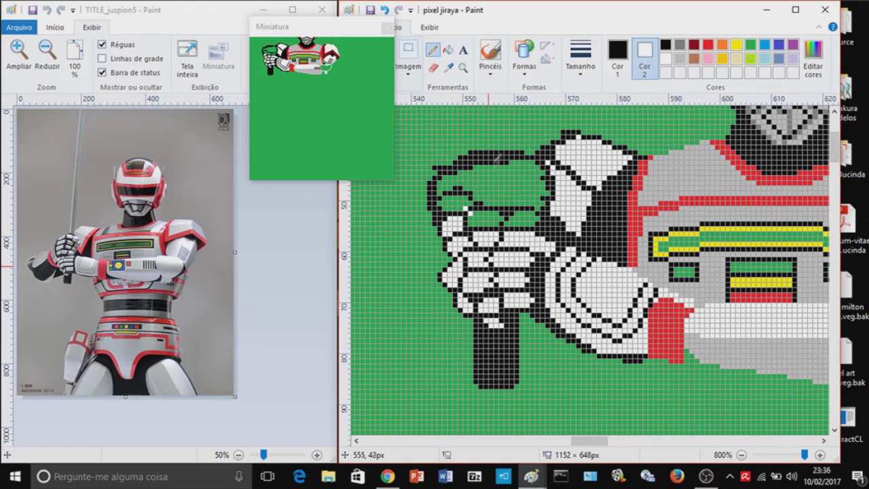
mouse_move(477, 169)
left_mouse_down()
mouse_move(509, 209)
mouse_move(536, 170)
mouse_move(493, 175)
mouse_move(520, 157)
mouse_move(469, 155)
mouse_move(445, 173)
left_mouse_up()
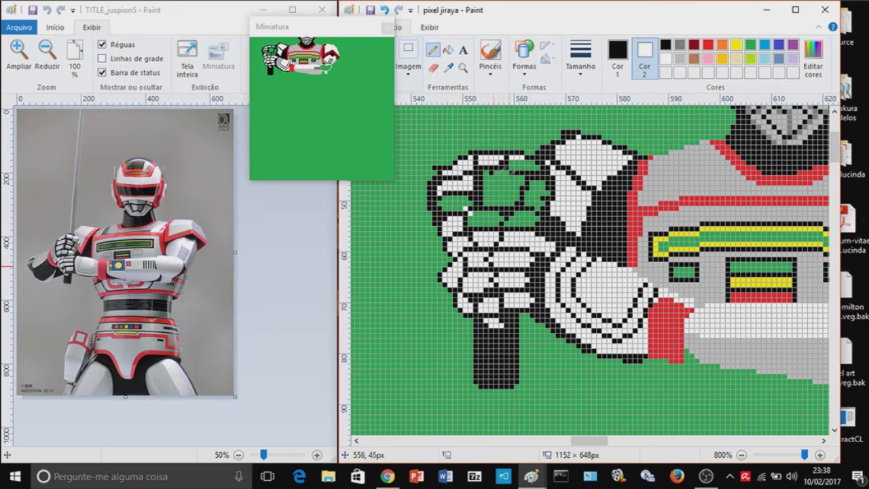
left_click_drag(520, 187, 484, 188)
Step: Fill the remaining green finger segments of the upper hand with white
left_click(447, 49)
right_click(503, 196)
right_click(509, 179)
right_click(533, 188)
right_click(521, 218)
right_click(486, 218)
right_click(455, 202)
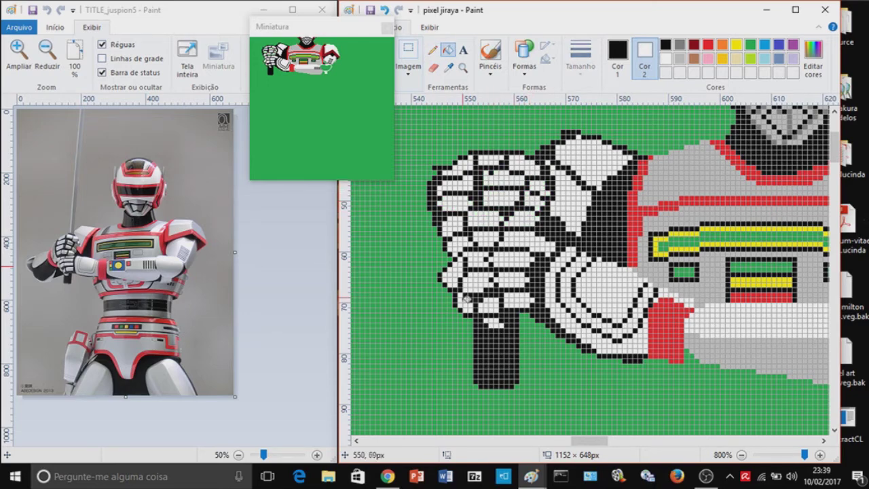
Step: Draw the sword blade's two black edges rising from the upper fist to the canvas's upper edge
scroll(487, 220, "up", 3)
left_click(432, 50)
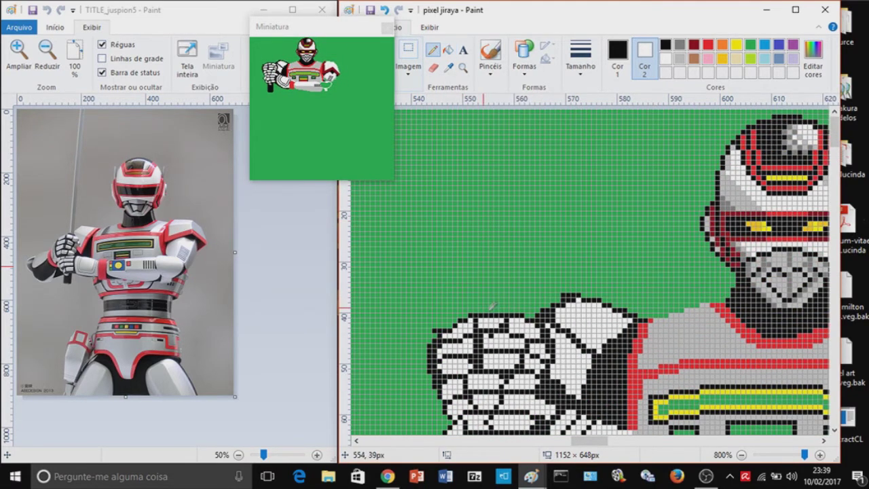
left_click_drag(493, 307, 509, 112)
left_click_drag(524, 306, 540, 112)
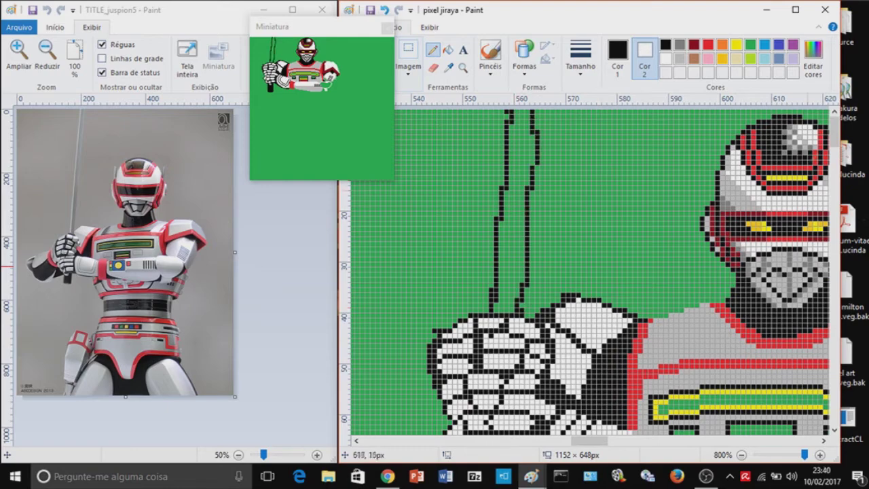
Step: Draw a dark red trim along the lower edge of the shoulder armor above the gripping hands
scroll(571, 172, "down", 5)
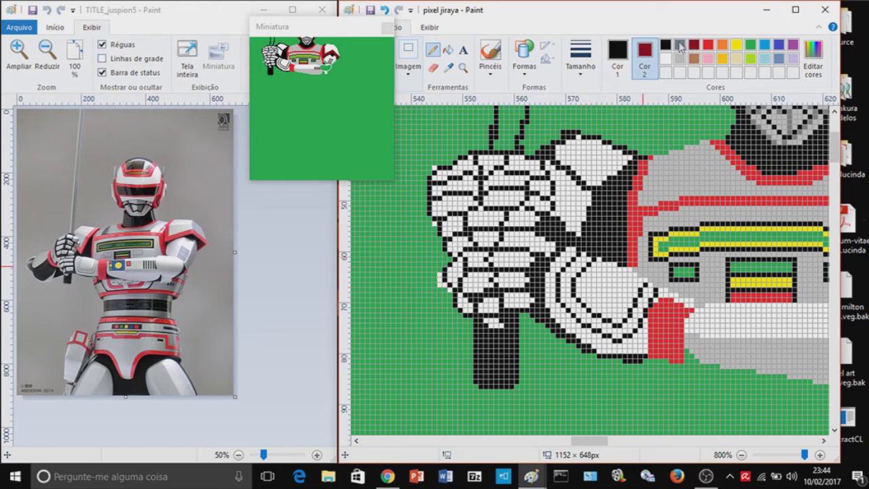
left_click(694, 45)
left_click(603, 182)
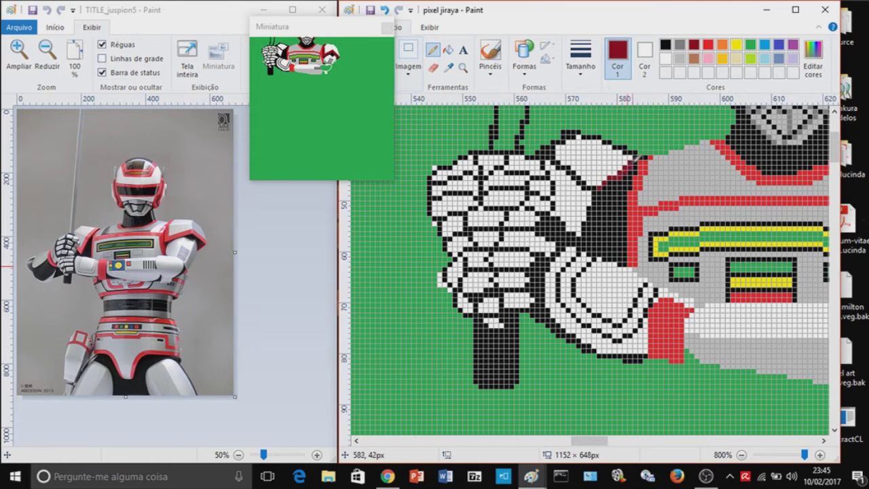
mouse_move(626, 163)
left_mouse_down()
mouse_move(581, 244)
mouse_move(551, 206)
mouse_move(579, 233)
mouse_move(556, 215)
mouse_move(567, 218)
mouse_move(560, 208)
left_mouse_up()
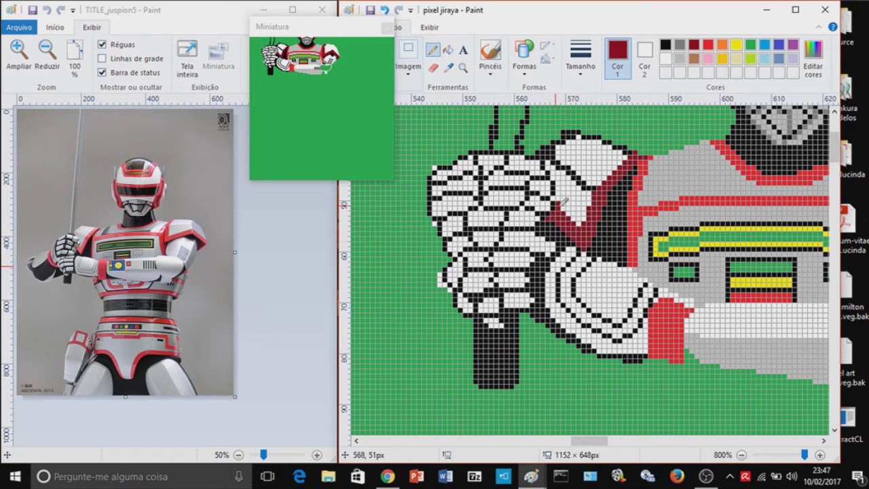
Step: Outline the back of the gripping hand with a black curve and add a red wrist cuff arc around it
left_click(665, 44)
mouse_move(425, 191)
left_mouse_down()
mouse_move(411, 241)
mouse_move(454, 233)
mouse_move(450, 245)
left_mouse_up()
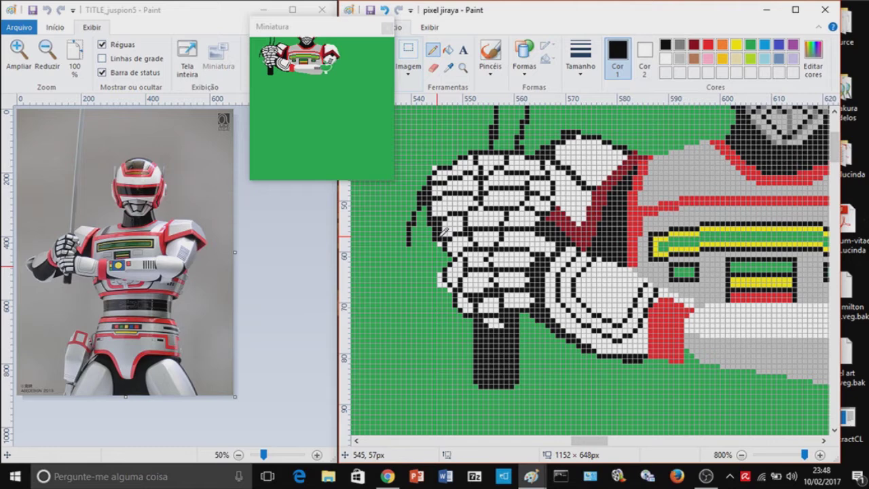
left_click_drag(410, 226, 448, 284)
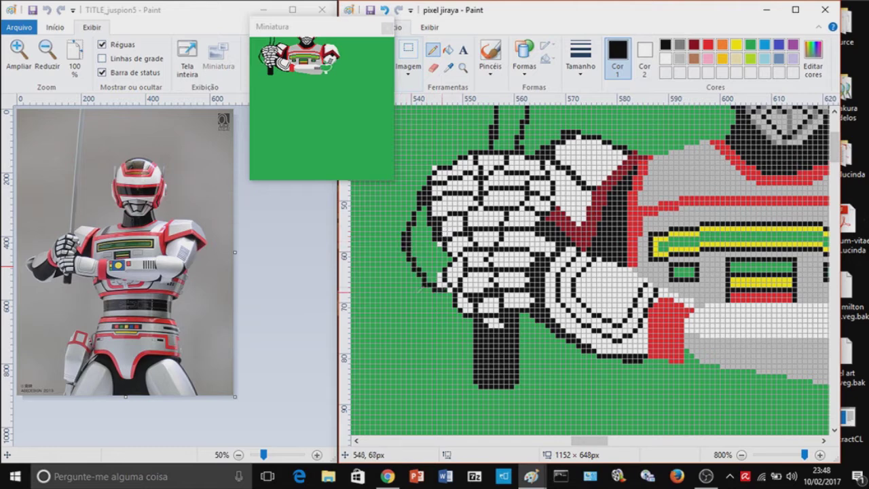
left_click(707, 44)
mouse_move(400, 228)
left_mouse_down()
mouse_move(417, 287)
mouse_move(437, 293)
left_mouse_up()
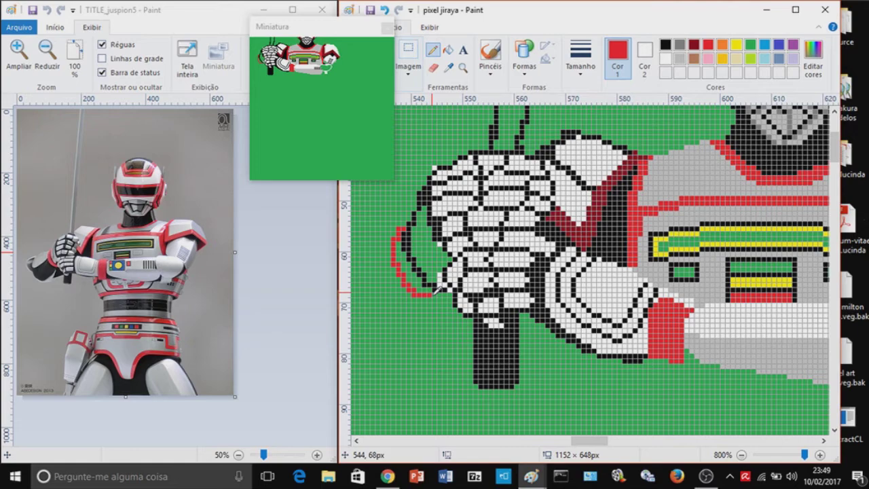
Step: Outline the bent forearm and its underside in black, extending outward from the red wrist cuff
left_click_drag(589, 440, 574, 441)
left_click(665, 44)
mouse_move(565, 244)
left_mouse_down()
mouse_move(483, 267)
mouse_move(473, 301)
mouse_move(570, 280)
left_mouse_up()
left_click_drag(640, 315, 507, 336)
mouse_move(466, 307)
left_mouse_down()
mouse_move(566, 345)
mouse_move(594, 299)
left_mouse_up()
left_click_drag(577, 341, 636, 323)
Step: Fill the forearm's upper panel and the back of the hand with white
left_click(448, 51)
left_click(519, 276)
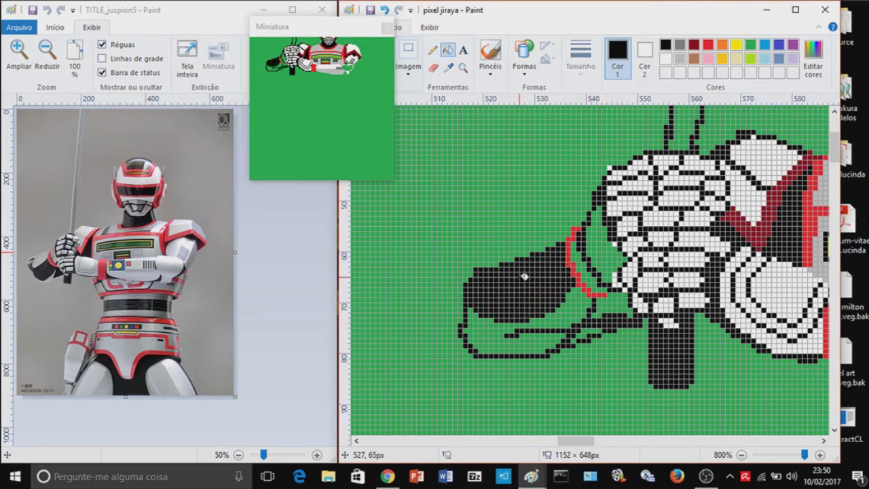
right_click(519, 277)
right_click(597, 261)
Step: Thicken the forearm's lower outline, add a white rim beneath it, and outline the pointed elbow tip in white
left_click(432, 51)
left_click_drag(600, 303, 588, 323)
mouse_move(501, 353)
left_mouse_down()
mouse_move(517, 367)
mouse_move(492, 358)
mouse_move(541, 354)
mouse_move(524, 371)
mouse_move(503, 367)
mouse_move(519, 371)
mouse_move(561, 350)
mouse_move(536, 364)
mouse_move(555, 358)
mouse_move(597, 323)
mouse_move(571, 354)
mouse_move(595, 325)
left_mouse_up()
mouse_move(568, 367)
left_mouse_down()
mouse_move(529, 374)
mouse_move(557, 372)
left_mouse_up()
mouse_move(474, 369)
left_mouse_down()
mouse_move(466, 335)
mouse_move(473, 313)
mouse_move(454, 325)
left_mouse_up()
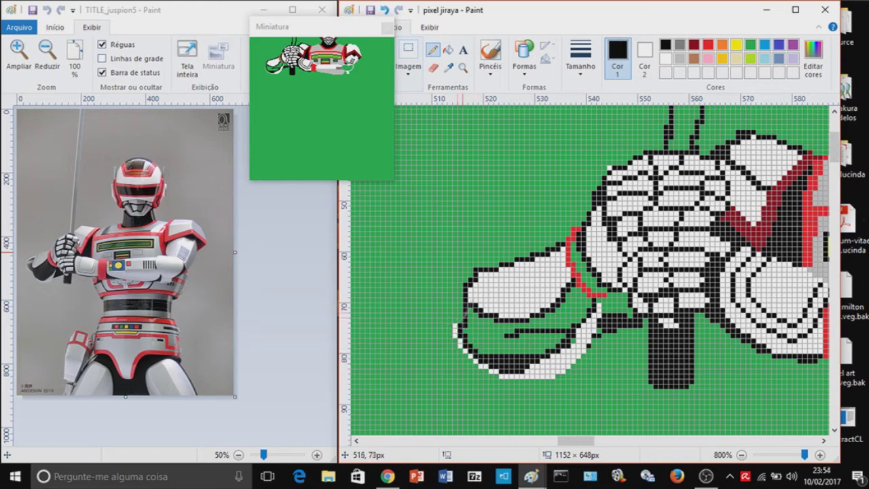
mouse_move(453, 320)
left_mouse_down()
mouse_move(430, 291)
mouse_move(462, 269)
mouse_move(472, 272)
left_mouse_up()
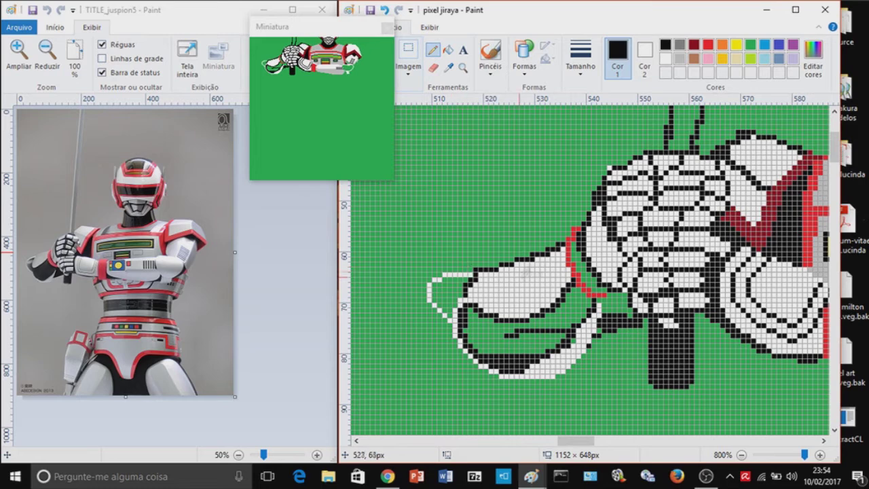
Step: Fill the forearm's underside with black, the wrist cuff with red, and the elbow tip with gray
left_click(595, 330)
left_click(447, 49)
left_click(576, 308)
left_click(617, 305)
left_click(708, 44)
left_click(589, 278)
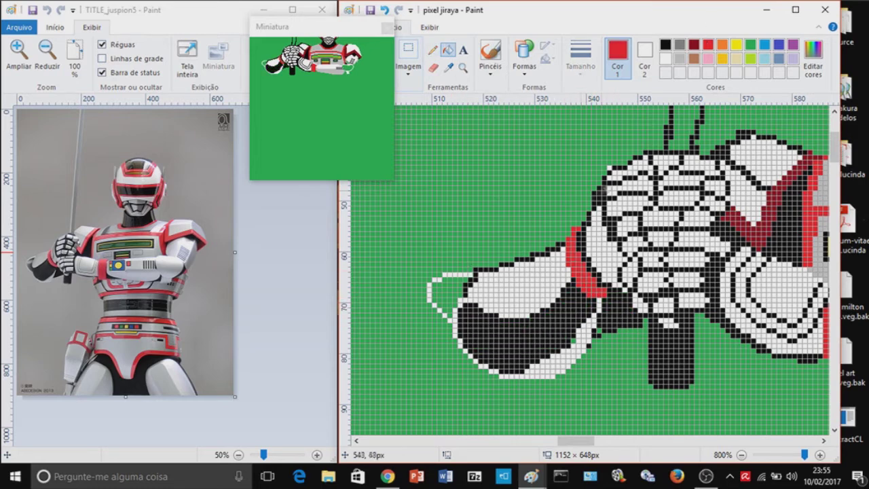
left_click(679, 45)
left_click(444, 288)
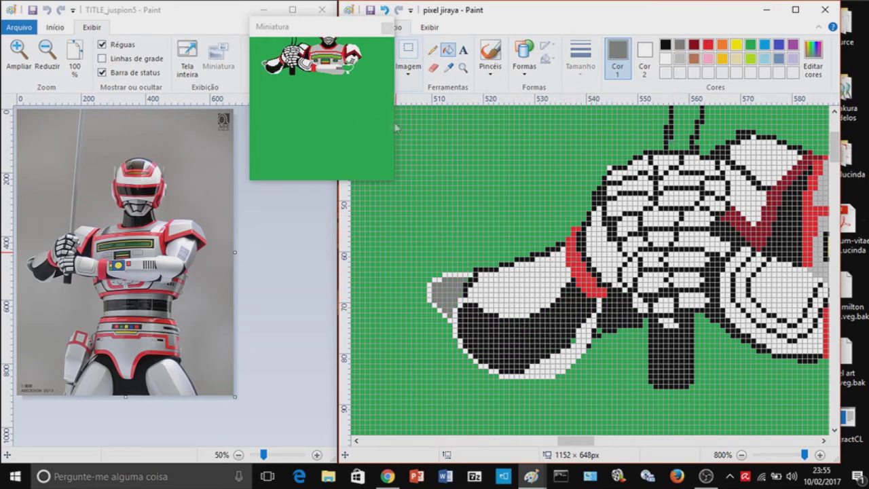
Step: Touch up the hand and wrist cuff with black and red pixels, and trim the hand's outer outline with green
left_click(665, 45)
left_click(432, 50)
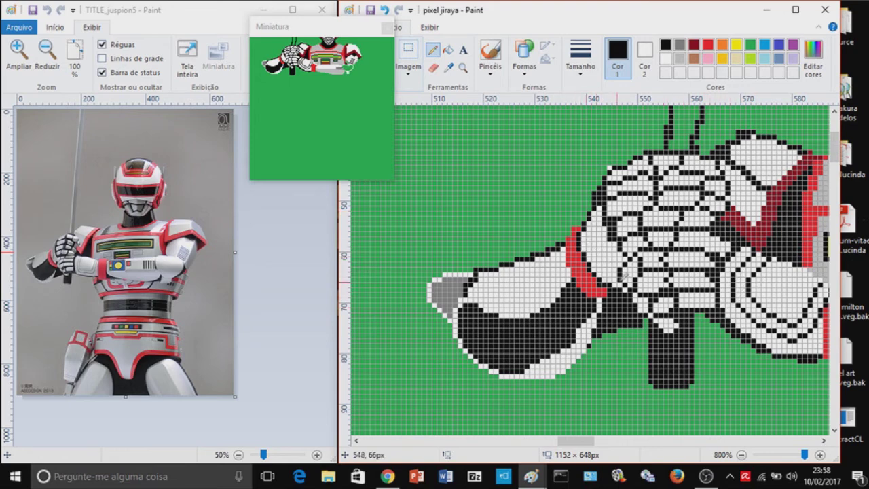
left_click(707, 44)
left_click_drag(564, 248, 563, 253)
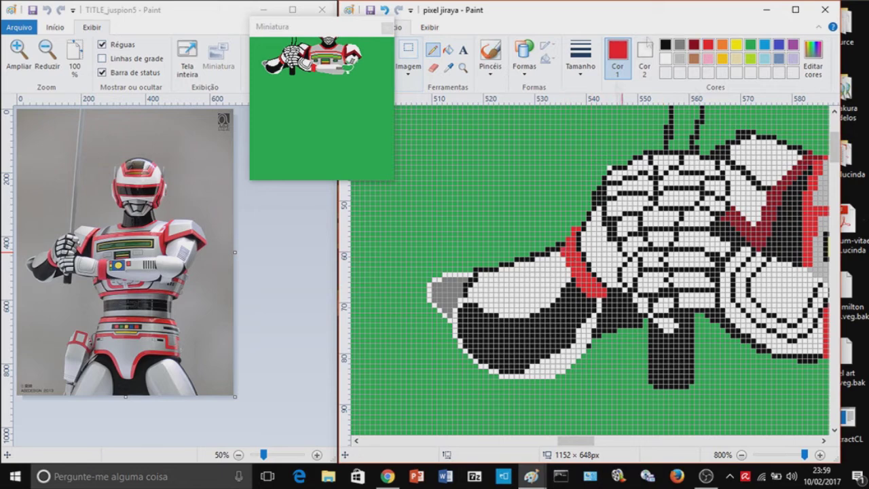
left_click(751, 45)
left_click_drag(593, 204, 598, 185)
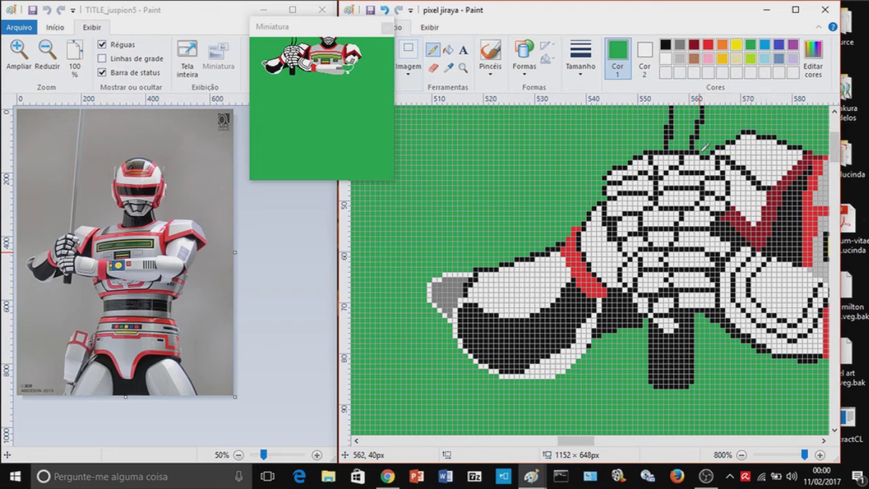
Step: Move the selected hands and bent arm about two pixels toward the torso and one pixel down, filling the exposed strip with green
left_click(408, 57)
left_click(413, 102)
mouse_move(402, 130)
left_mouse_down()
mouse_move(721, 370)
mouse_move(727, 409)
left_mouse_up()
mouse_move(585, 323)
left_mouse_down()
mouse_move(607, 324)
mouse_move(598, 331)
left_mouse_up()
left_click(446, 51)
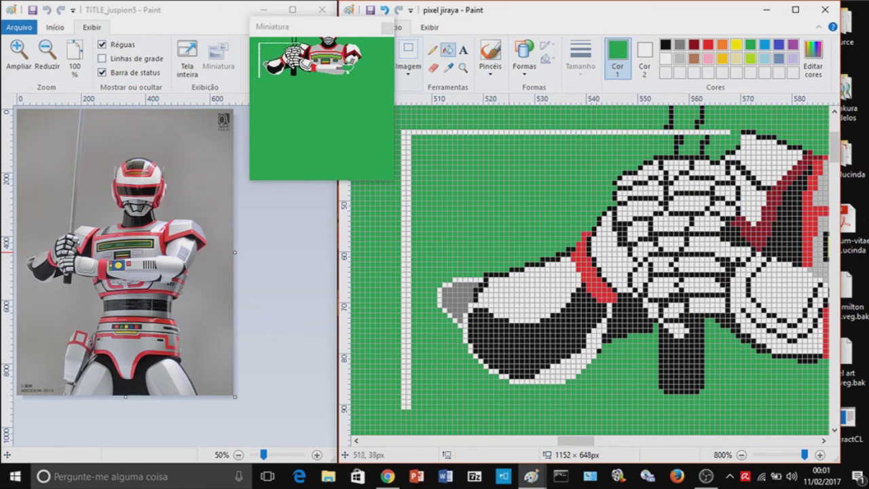
left_click(407, 145)
Step: Redraw the broken shoulder outline above the fist in black and fill the gap inside it with white
left_click(435, 52)
right_click(655, 43)
left_click(665, 44)
left_click_drag(707, 138, 737, 128)
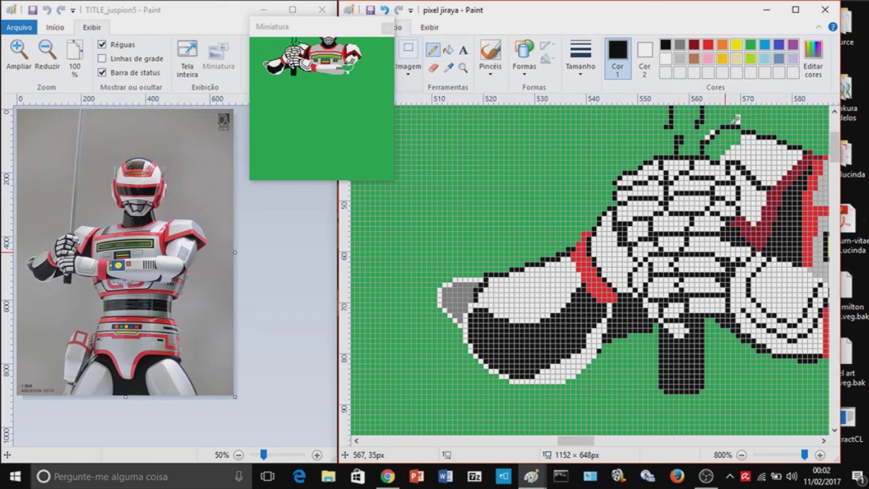
left_click(448, 51)
right_click(733, 134)
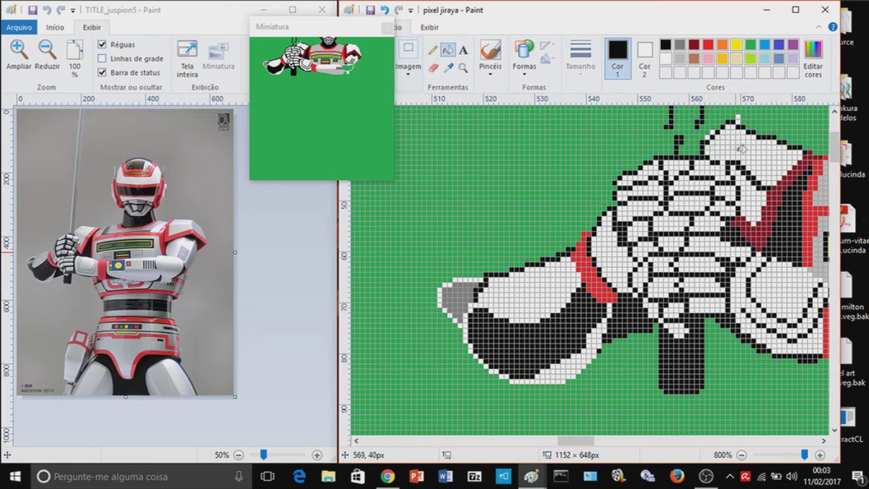
Step: Raise the shoulder's upper outline in black toward the chest armor and fill the enclosed gap with white
left_click(433, 50)
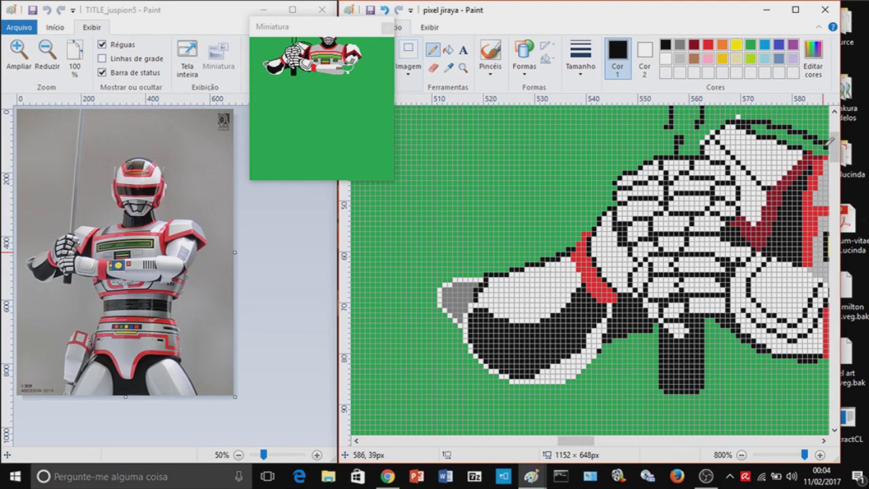
scroll(645, 133, "right", 5)
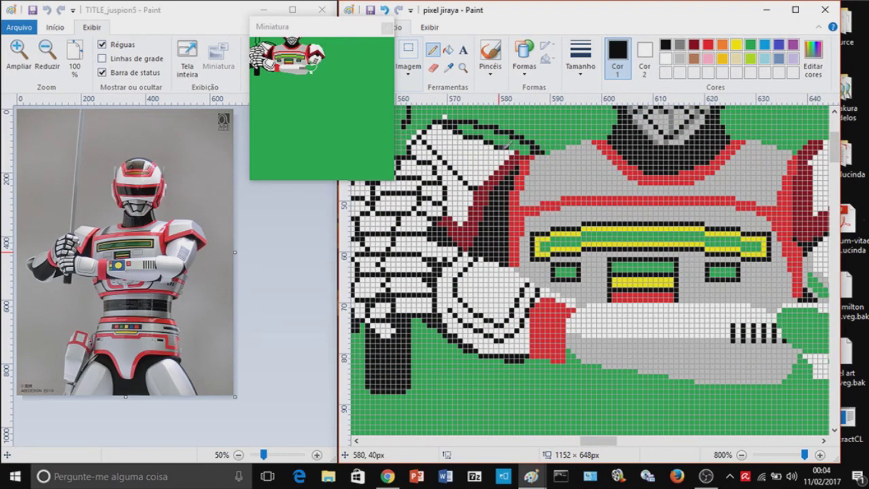
left_click(447, 50)
left_click(432, 49)
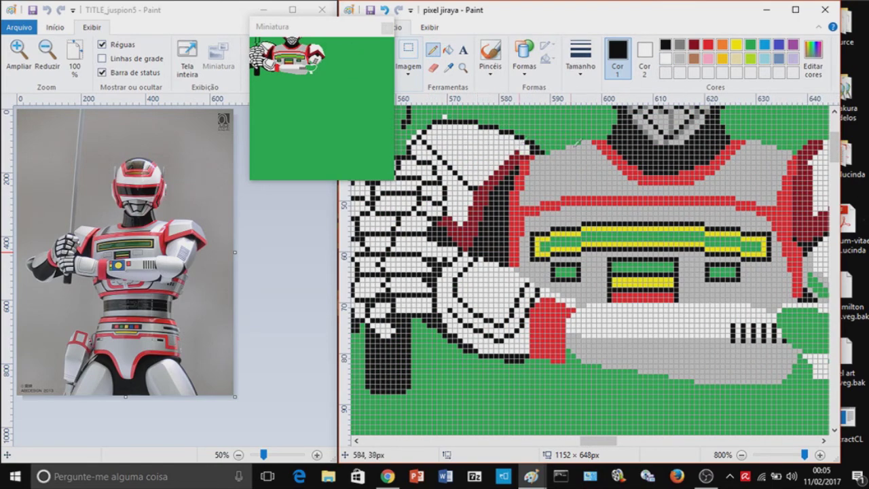
Step: Outline the outer and lower edge of the elbow beside the striped forearm in black
left_click(694, 45)
left_click(741, 455)
left_click(741, 456)
scroll(522, 348, "up", 2)
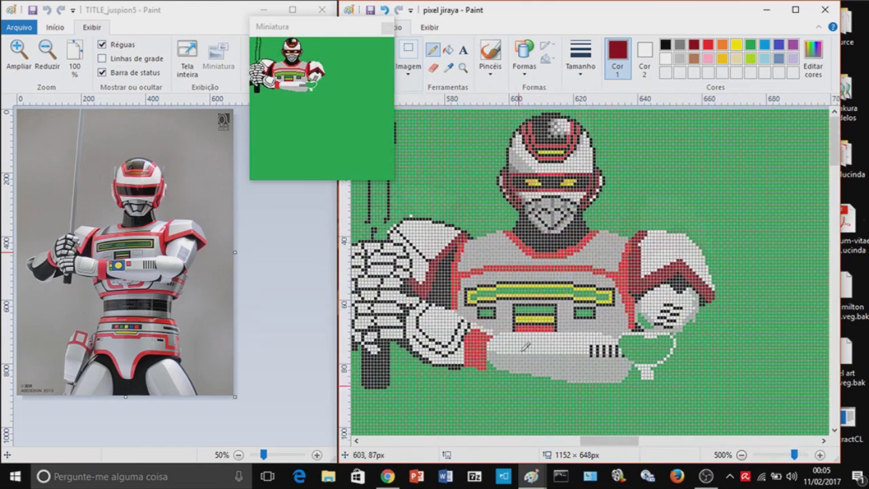
left_click_drag(618, 440, 609, 439)
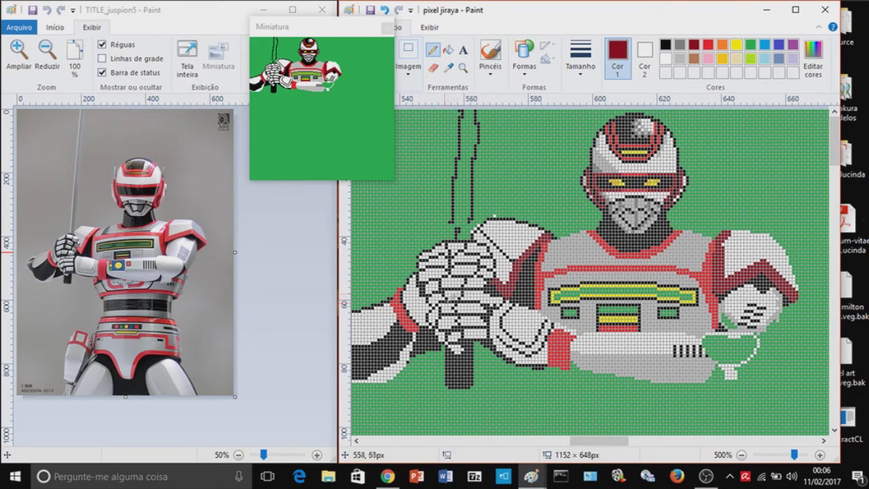
left_click(665, 45)
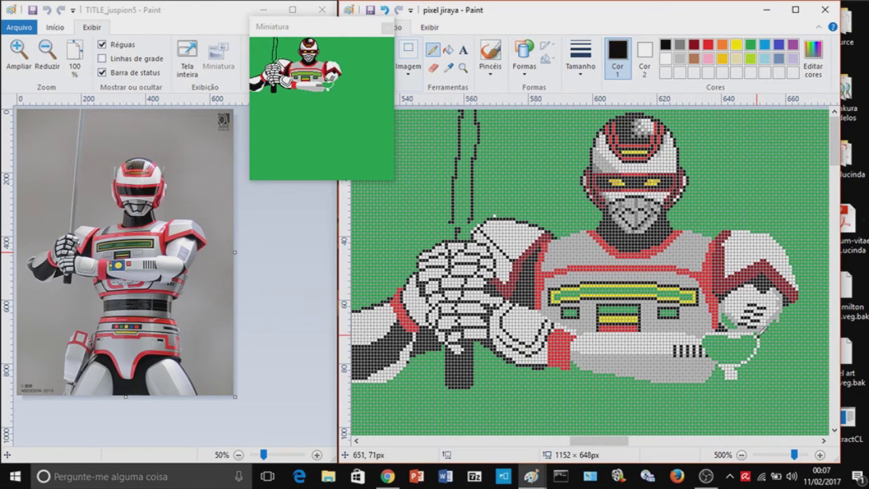
mouse_move(760, 342)
left_mouse_down()
mouse_move(753, 356)
mouse_move(712, 376)
mouse_move(720, 366)
mouse_move(741, 391)
left_mouse_up()
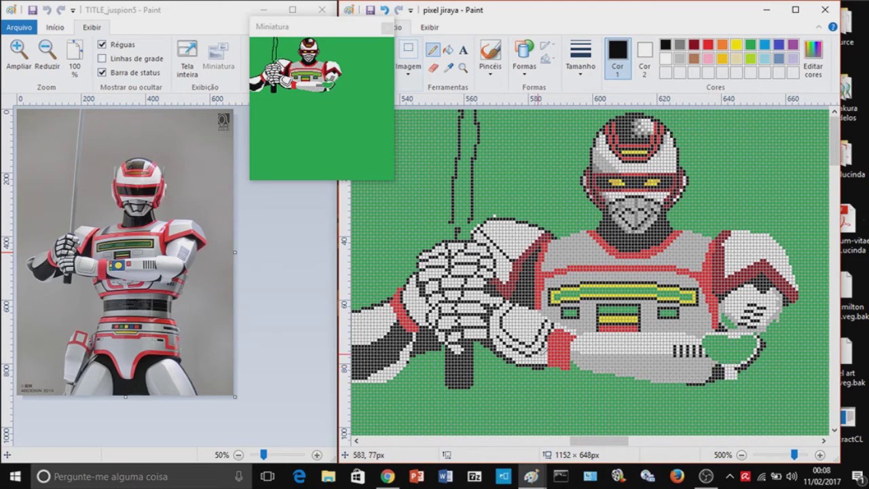
Step: Draw a blue-filled control panel with a yellow center on the horizontal forearm, plus a small red square beside it
left_click(710, 46)
left_click(764, 45)
mouse_move(592, 335)
left_mouse_down()
mouse_move(625, 333)
mouse_move(627, 346)
mouse_move(611, 352)
mouse_move(589, 342)
mouse_move(608, 343)
left_mouse_up()
left_click(736, 45)
left_click(447, 49)
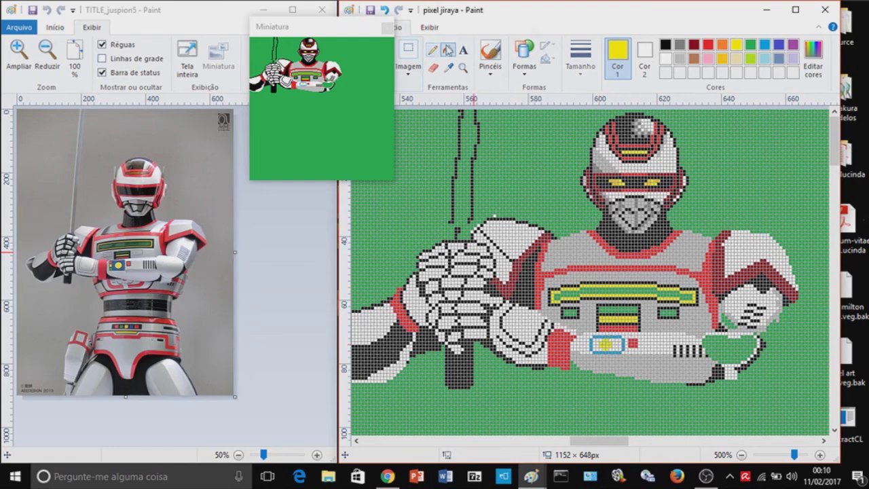
left_click(764, 45)
left_click(598, 344)
left_click(618, 344)
Step: Add small red, yellow, and green pixel lights to the forearm's control panel, and set the primary color to black
left_click(708, 44)
left_click(432, 49)
left_click(587, 337)
left_click(736, 45)
left_click(589, 348)
left_click(750, 45)
left_click(599, 345)
left_click(665, 45)
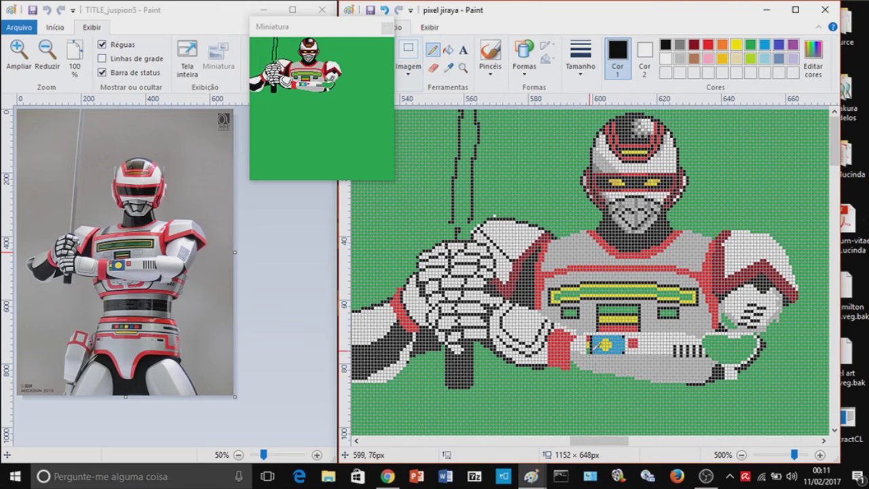
Step: Touch up the edges of the forearm's blue control panel in black and blue, and reshape the adjacent wrist cuff in red
left_click(594, 353)
left_click(616, 353)
left_click(595, 335)
left_click(613, 336)
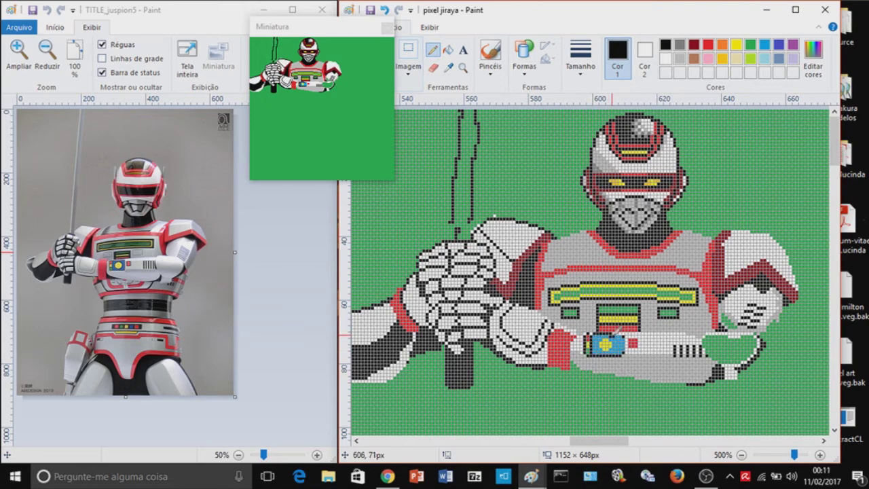
left_click(764, 45)
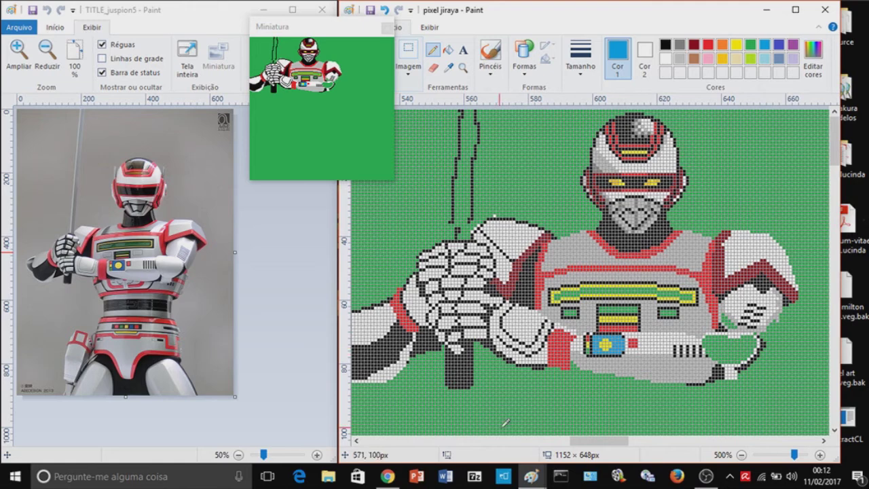
left_click(708, 45)
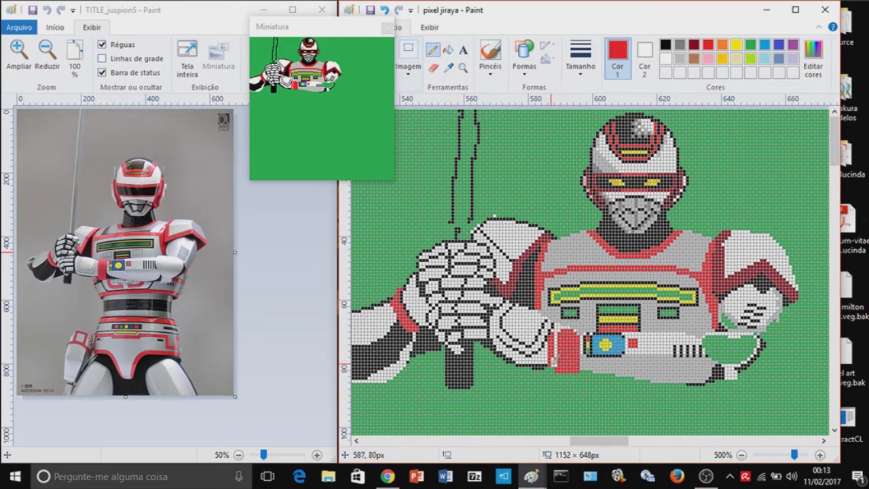
Step: Sketch the abdomen's sides, the waist band, and the start of the hips in red below the horizontal forearm
scroll(555, 350, "left", 2)
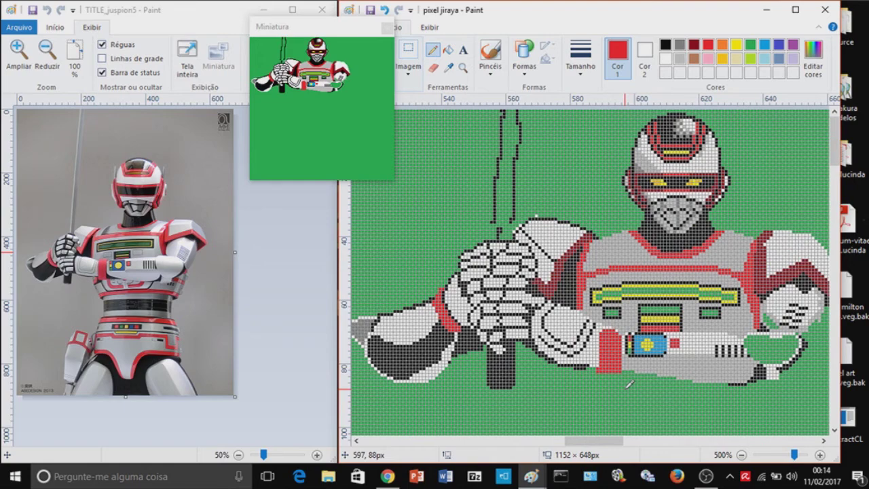
scroll(629, 384, "down", 4)
left_click_drag(576, 285, 584, 312)
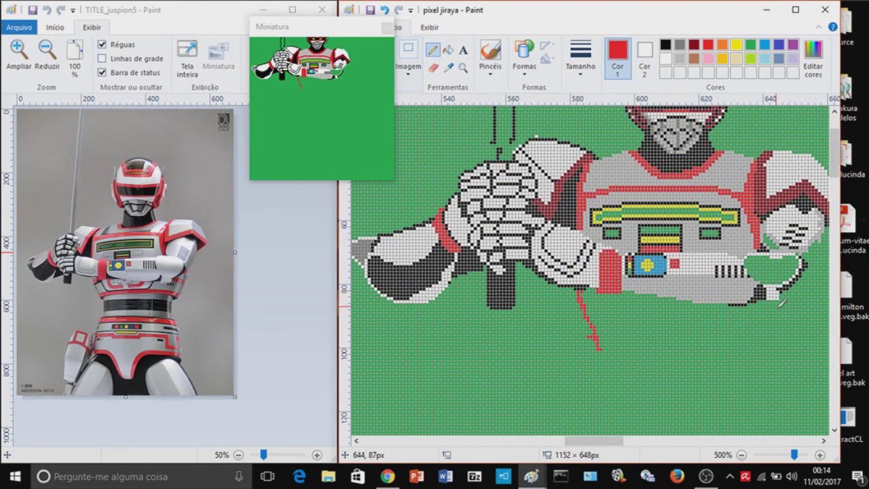
left_click_drag(806, 270, 775, 333)
mouse_move(596, 330)
left_mouse_down()
mouse_move(771, 334)
mouse_move(775, 363)
left_mouse_up()
left_click_drag(598, 350, 771, 362)
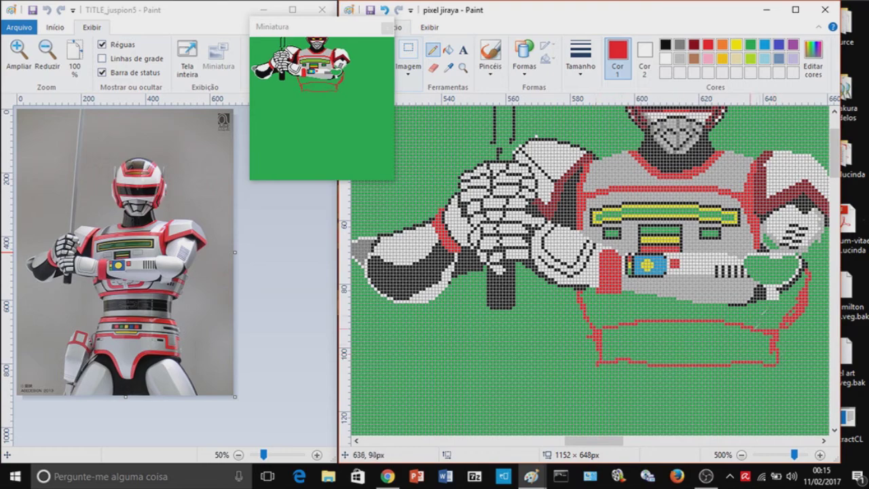
left_click_drag(598, 360, 590, 414)
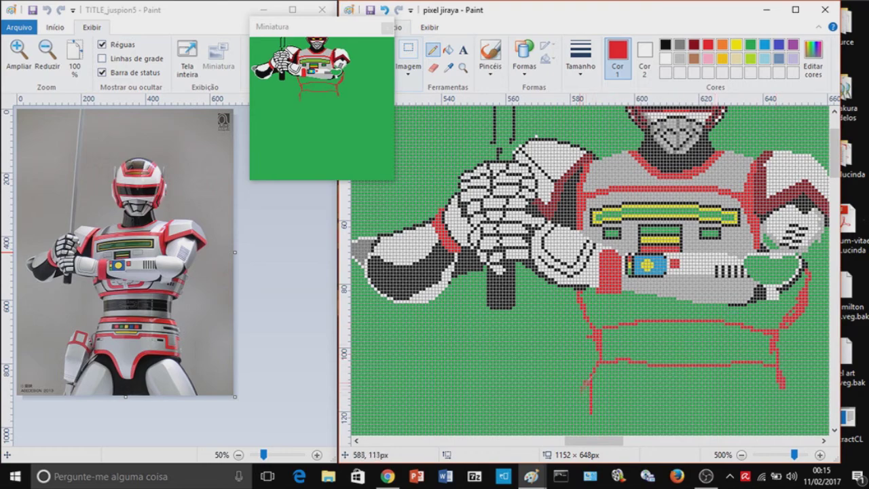
Step: Outline the hips and the pointed crotch plate in black below the waist band, with a thigh line on the sword side
scroll(592, 380, "down", 5)
scroll(592, 380, "right", 2)
scroll(669, 227, "down", 2)
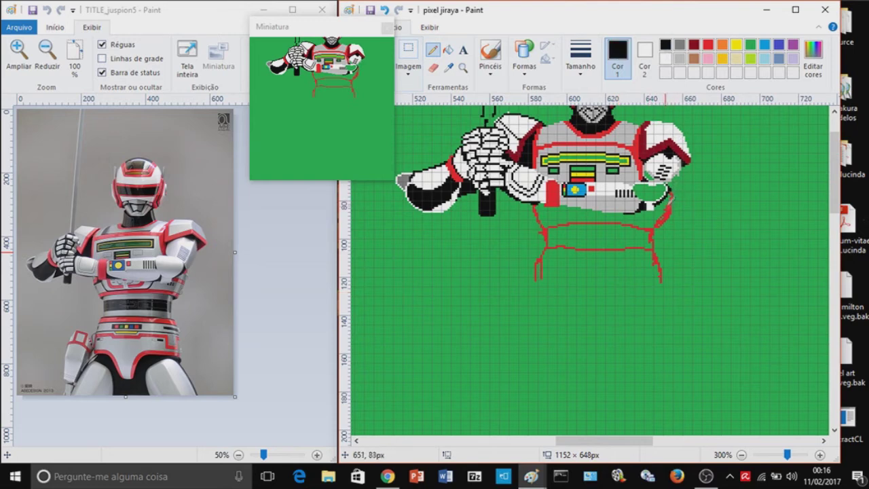
left_click_drag(545, 253, 540, 288)
left_click_drag(653, 253, 650, 289)
mouse_move(538, 281)
left_mouse_down()
mouse_move(587, 312)
mouse_move(655, 289)
mouse_move(648, 270)
left_mouse_up()
mouse_move(546, 292)
left_mouse_down()
mouse_move(533, 326)
mouse_move(539, 263)
mouse_move(483, 285)
mouse_move(533, 329)
left_mouse_up()
key("ctrl+z")
key("ctrl+z")
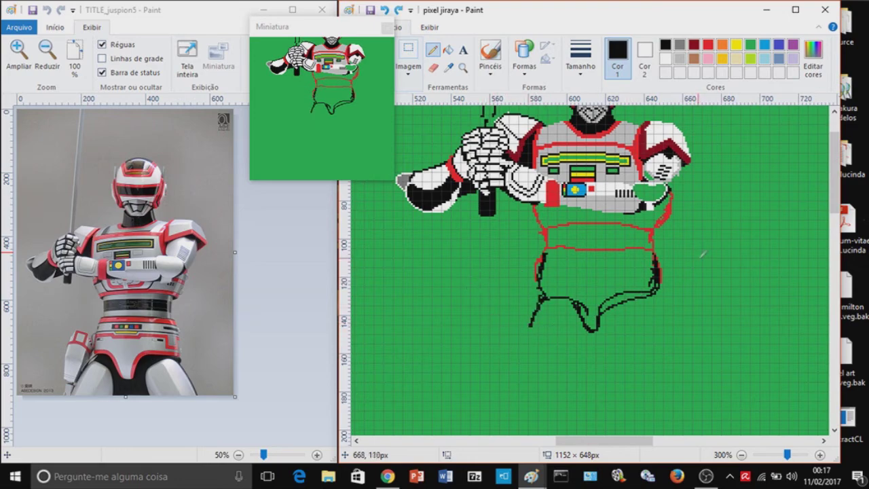
Step: Shade the outer side of the upper arm above the elbow in dark gray
left_click(679, 44)
scroll(715, 238, "up", 2)
left_click(821, 457)
left_click(821, 457)
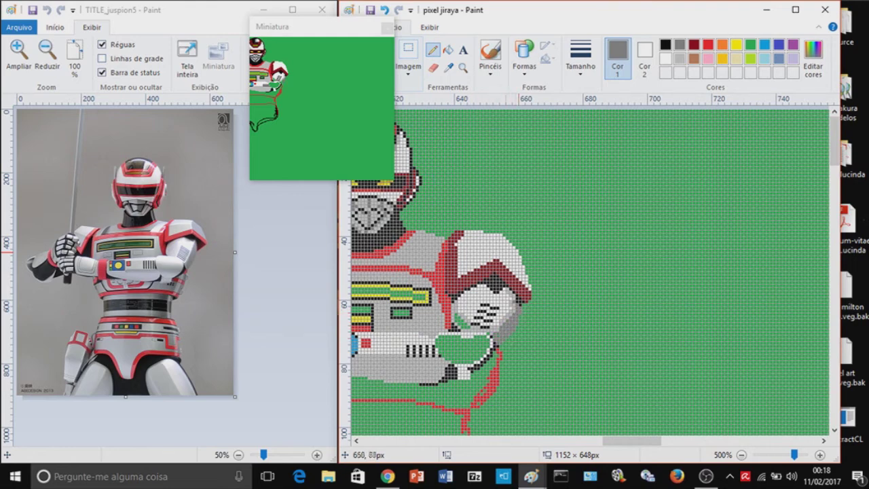
left_click_drag(502, 348, 479, 381)
Step: Fill the elbow gap, abdomen, waist band, and hips with dark gray
left_click(447, 50)
left_click(475, 346)
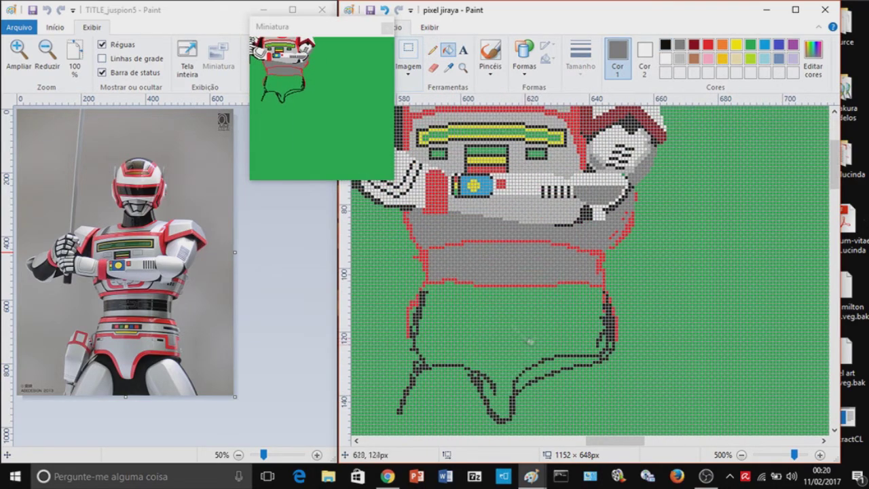
left_click(530, 339)
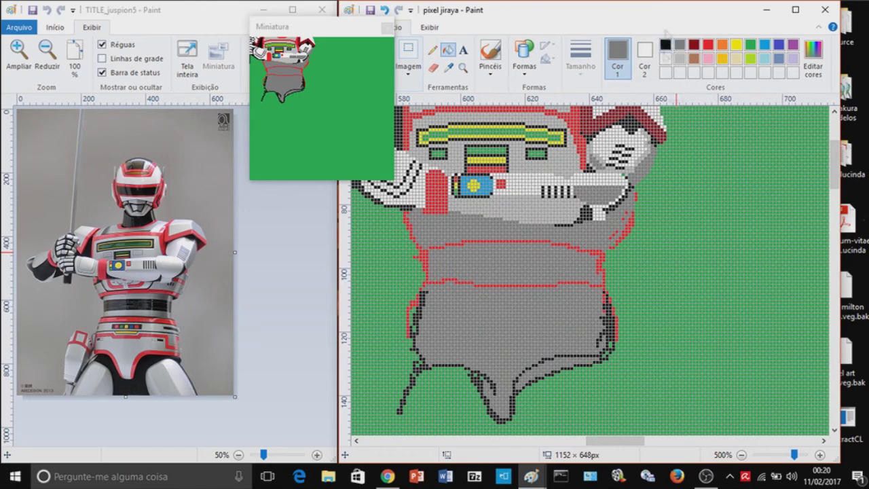
Step: Outline the start of the forearm's underside beside the red cuff and the torso's outer edge below the elbow in black
left_click(665, 44)
left_click(432, 49)
left_click_drag(449, 208, 470, 215)
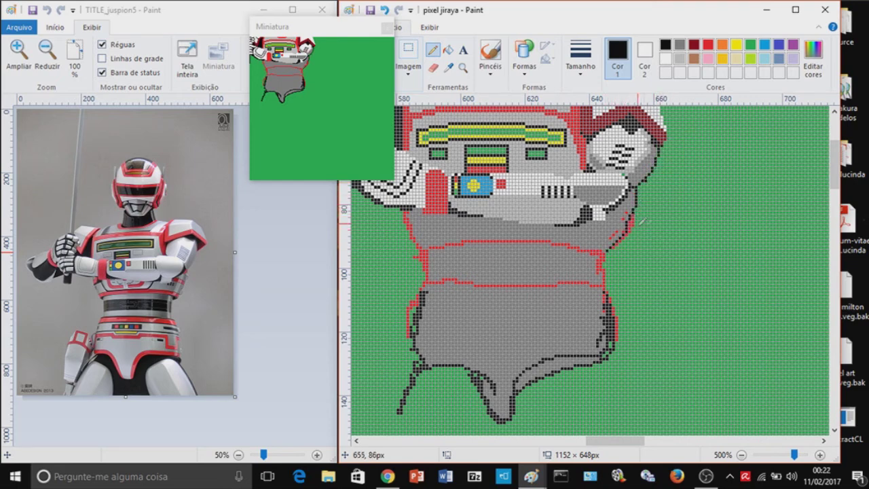
Step: Clear stray red pixels outside the torso below the elbow with background green, and set the color back to black
left_click(750, 45)
left_click(447, 49)
left_click(631, 223)
left_click(432, 49)
left_click_drag(619, 242, 628, 232)
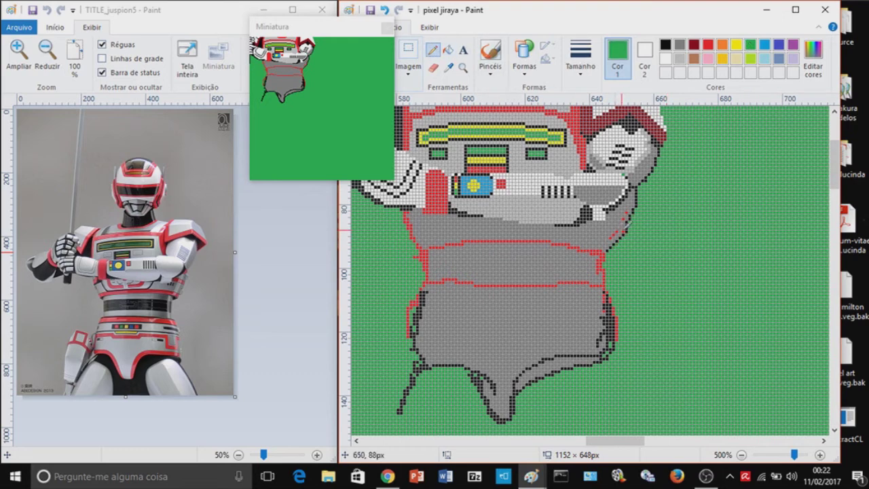
left_click(665, 45)
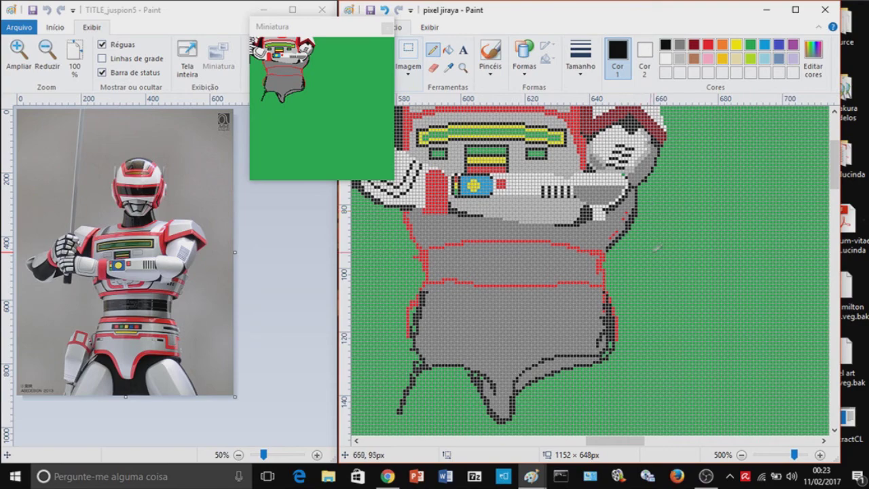
Step: Shade the shoulder pad and upper arm above the elbow in light gray, with a dark gray shadow along the pad's outer edge
scroll(622, 235, "up", 3)
left_click(681, 61)
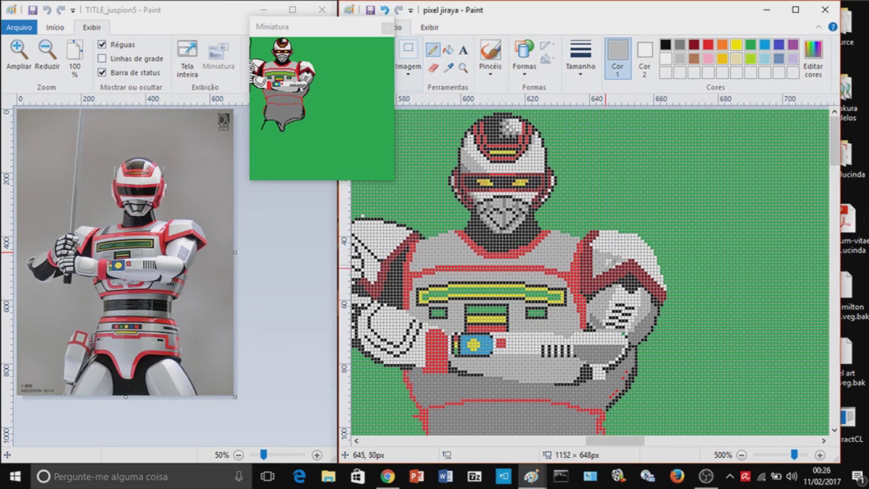
left_click(680, 44)
left_click_drag(638, 237, 632, 259)
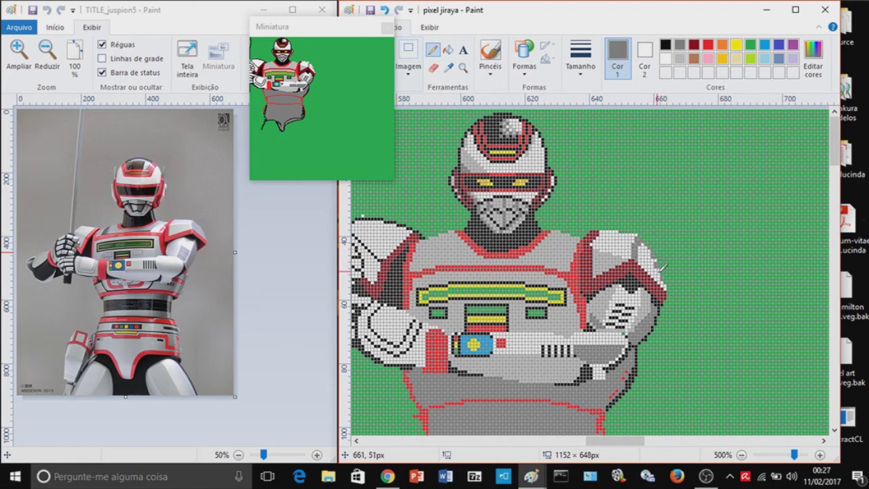
left_click(447, 49)
left_click(648, 264)
left_click(680, 58)
left_click(433, 51)
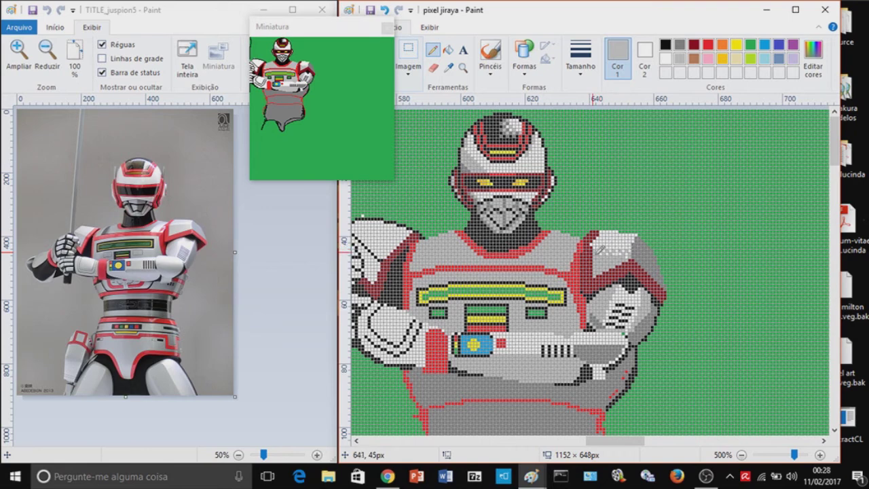
Step: Add a dark gray shadow to the upper chest on the sword side and a white highlight on the opposite side
left_click(679, 45)
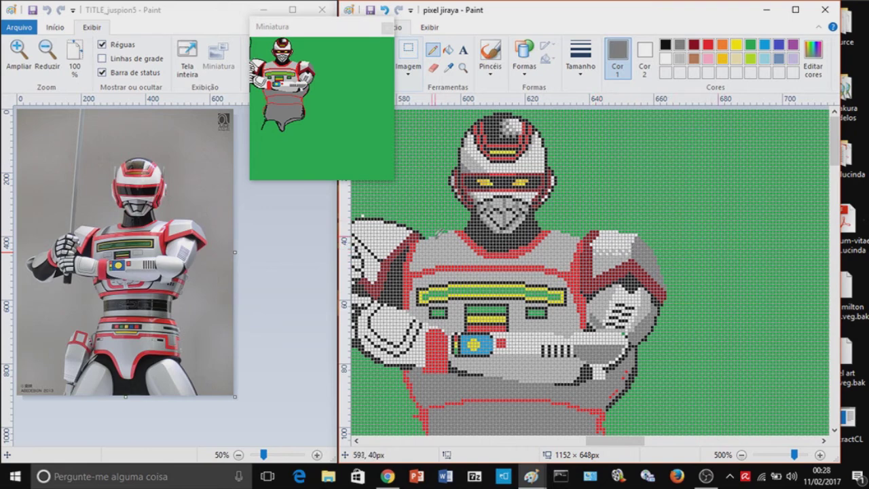
left_click_drag(438, 239, 429, 265)
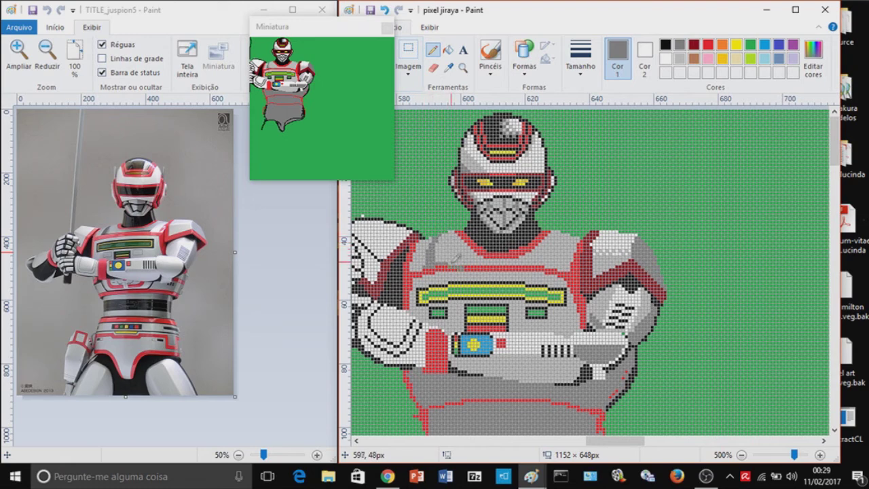
left_click(708, 44)
left_click(679, 44)
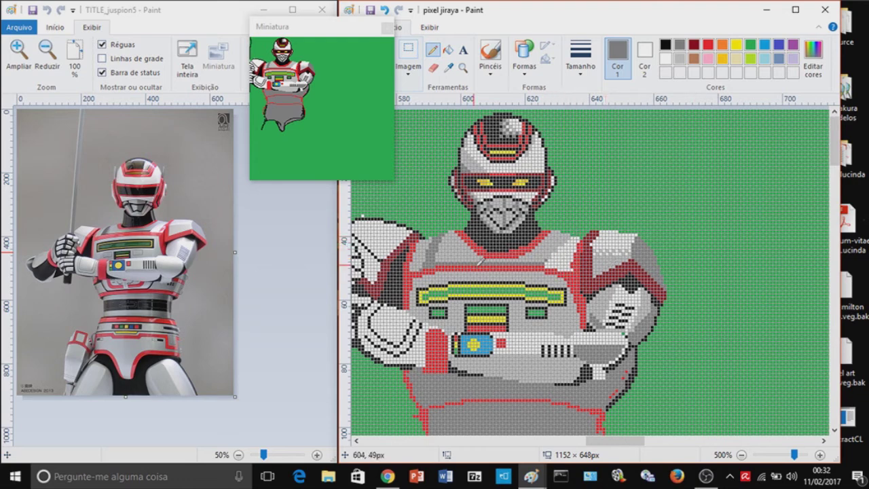
Step: Touch up the end of the chest's red side trim and shade the elbow in light and dark gray
left_click(679, 59)
left_click(708, 45)
left_click(583, 328)
left_click(679, 58)
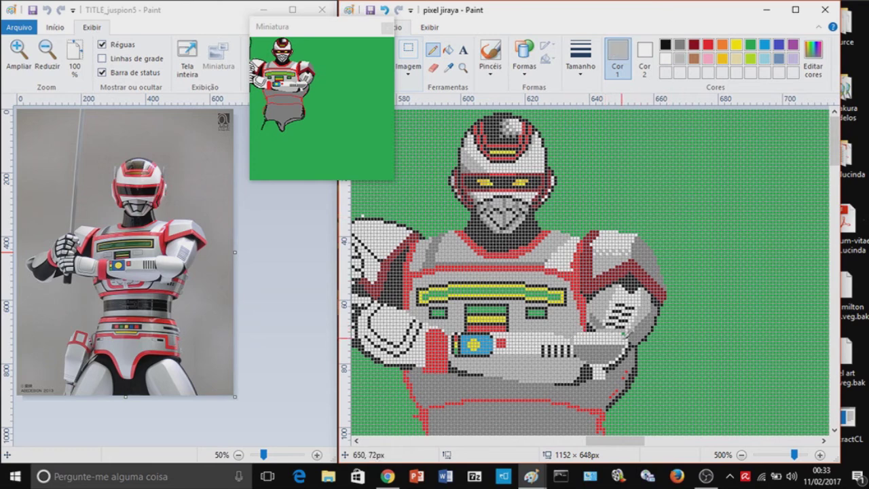
left_click(679, 45)
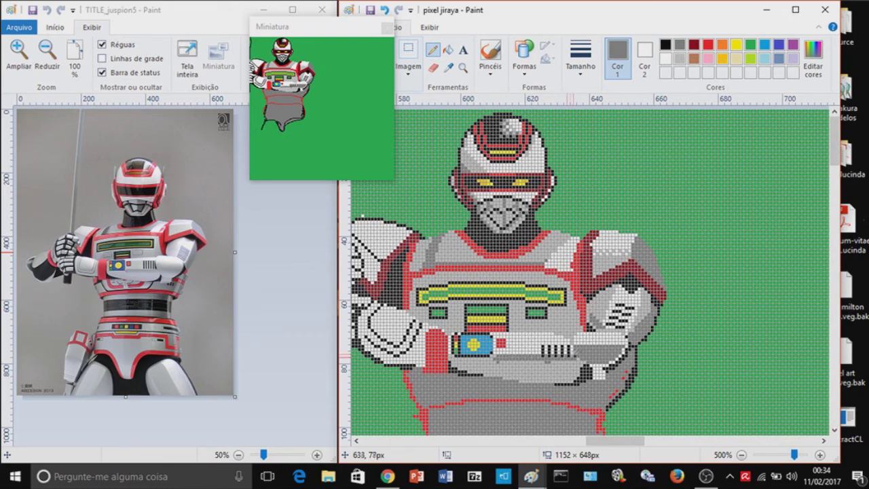
Step: Shade the lower part of the horizontal forearm in light gray up to the elbow, and redraw its vent lines in black
left_click(679, 58)
left_click_drag(497, 350, 534, 350)
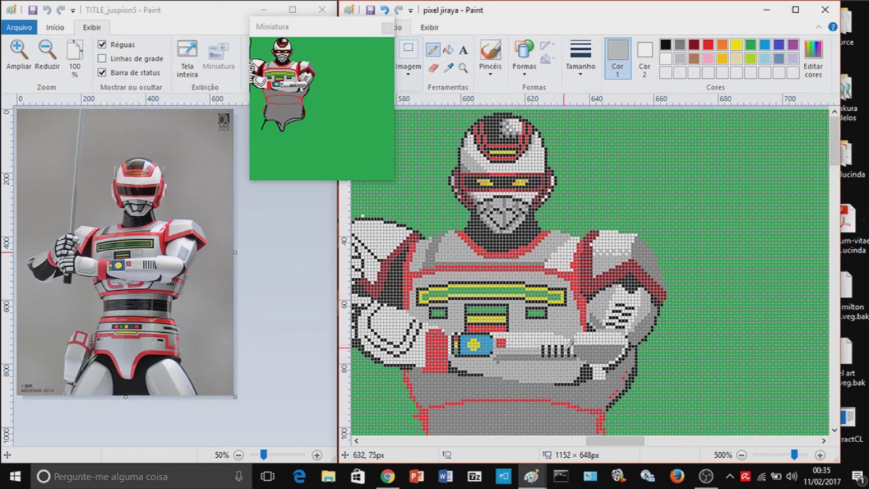
mouse_move(506, 343)
left_mouse_down()
mouse_move(550, 337)
mouse_move(528, 343)
left_mouse_up()
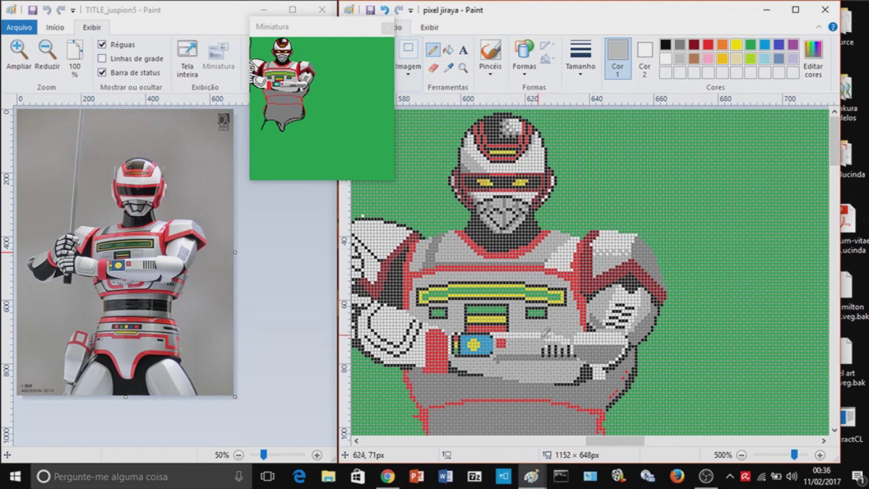
left_click(665, 44)
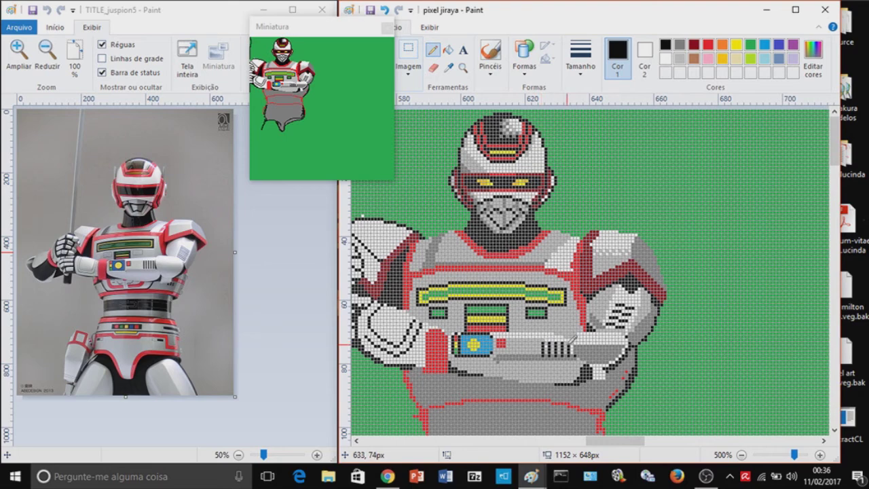
left_click(679, 58)
mouse_move(580, 338)
left_mouse_down()
mouse_move(625, 348)
mouse_move(591, 360)
mouse_move(601, 358)
left_mouse_up()
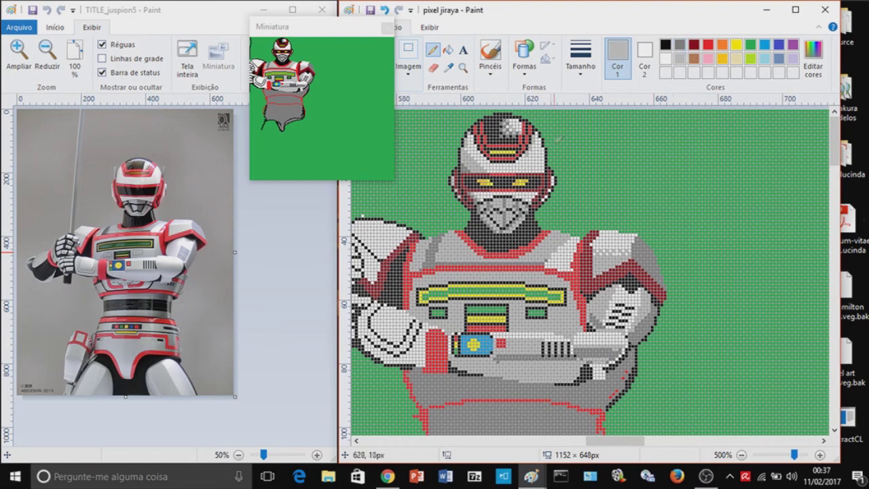
Step: Dither the forearm's underside with dark gray as the primary color and light gray as the secondary color
left_click(679, 45)
left_click(644, 58)
left_click(680, 59)
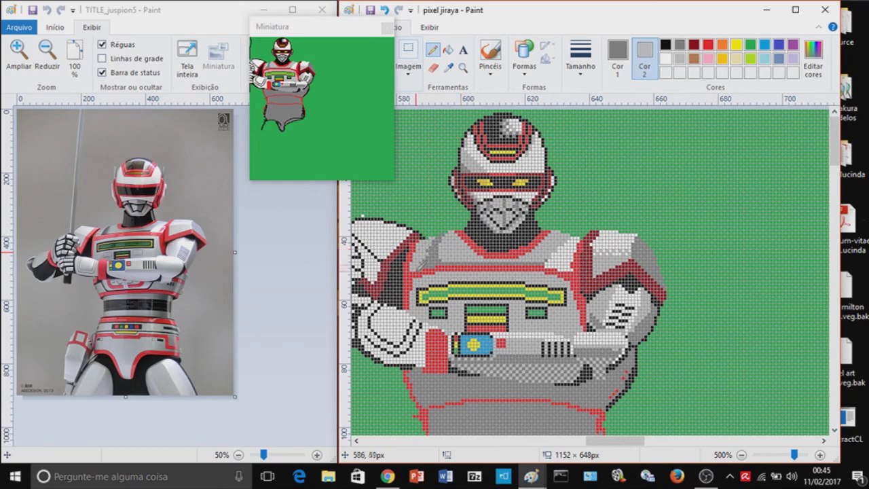
Step: Complete the black outline under the dithered forearm and outline the abdomen's edge on the sword side
scroll(548, 422, "down", 2)
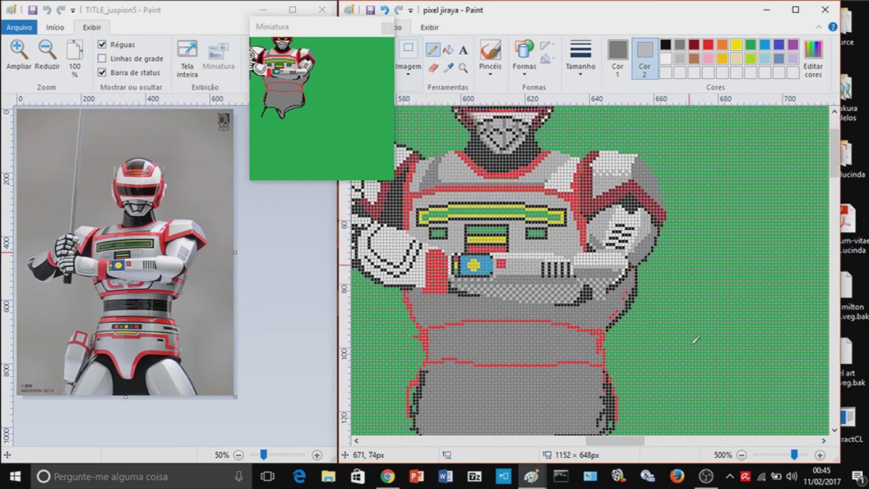
left_click(665, 45)
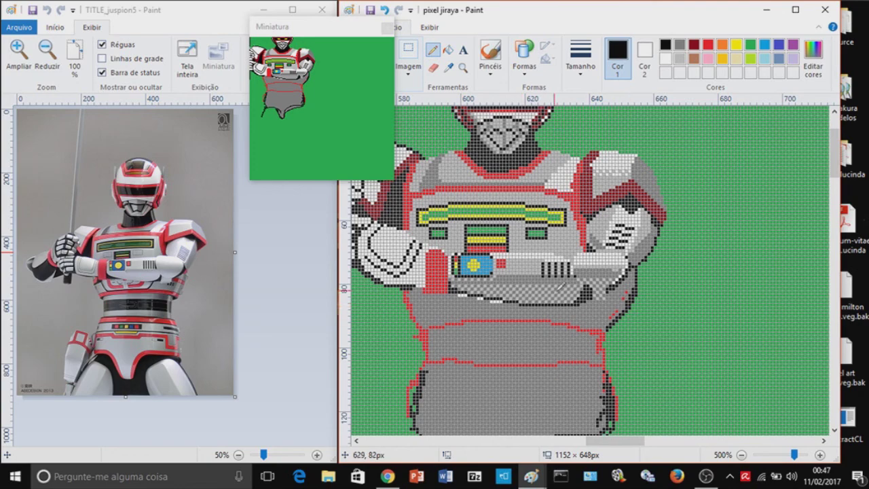
scroll(697, 311, "down", 3)
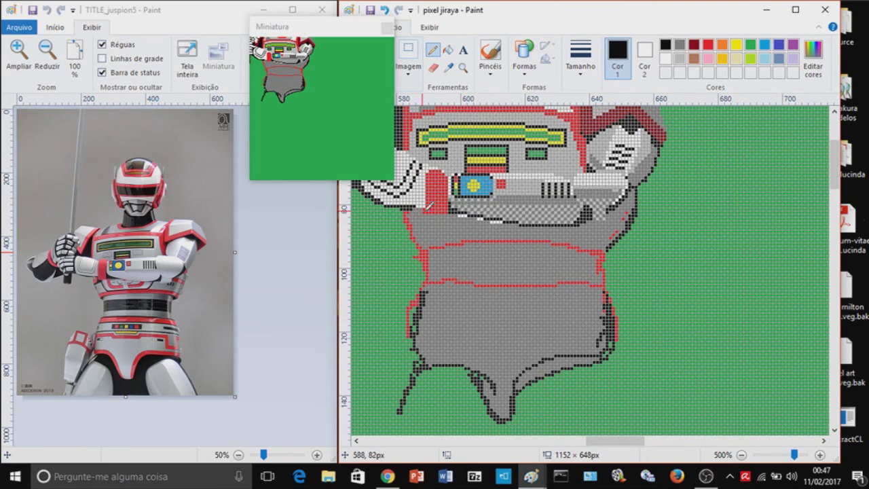
left_click_drag(407, 219, 410, 217)
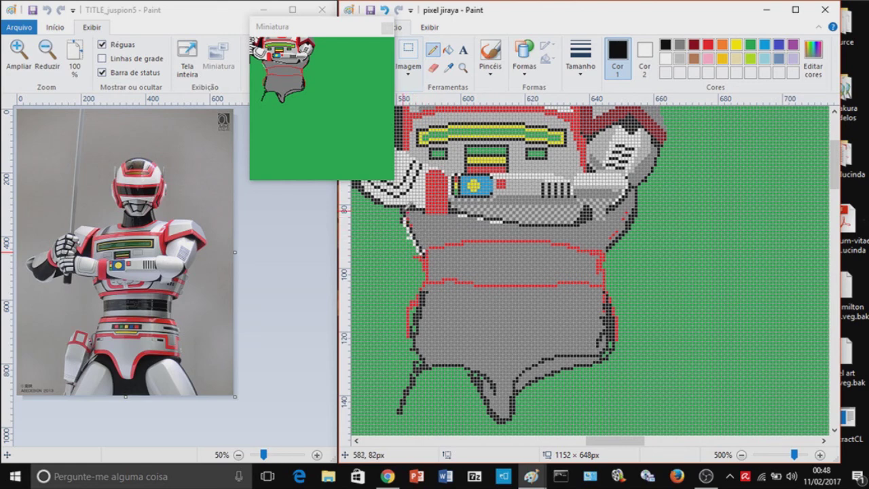
Step: Fill the leftover red sketch area outside the abdomen on the sword side with background green
left_click(750, 45)
left_click(447, 50)
left_click(409, 255)
Step: Draw the black contour of the lower torso plate beneath the horizontal forearm with the Pencil
left_click(665, 46)
left_click(432, 49)
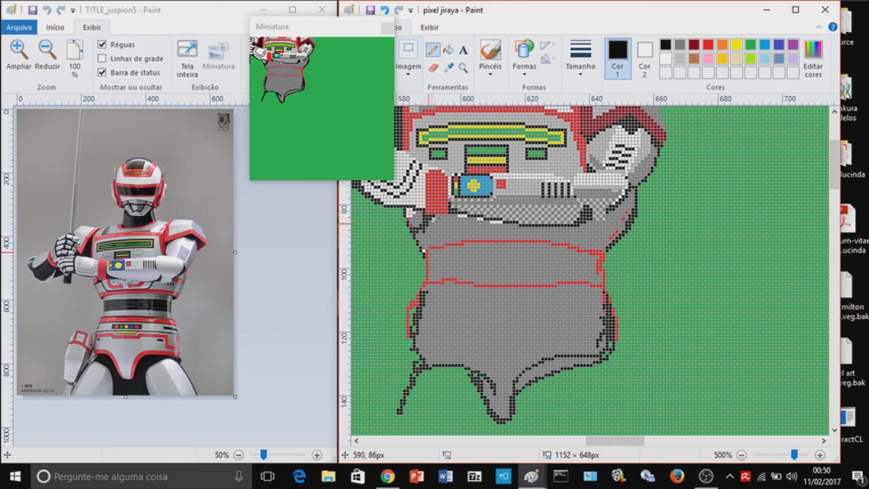
left_click_drag(432, 233, 548, 243)
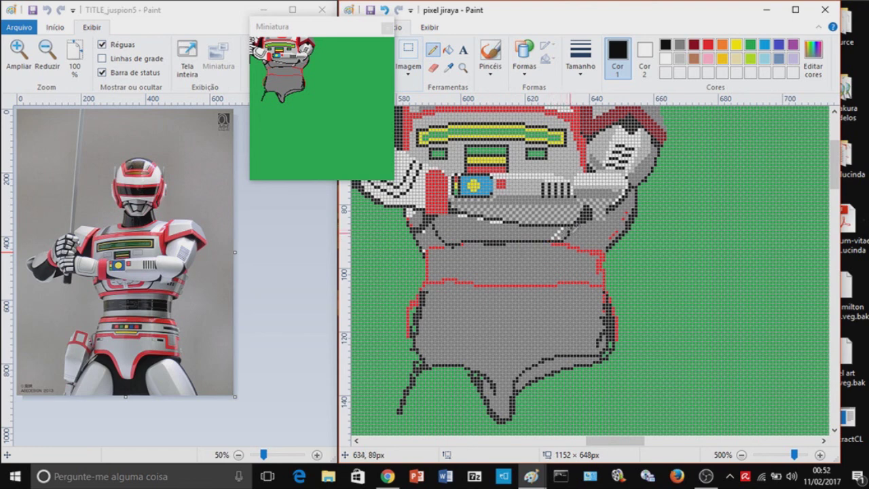
Step: Paint red accents on the torso under the forearm, clean them up with dark gray, and extend the black contour toward both sides
left_click(707, 44)
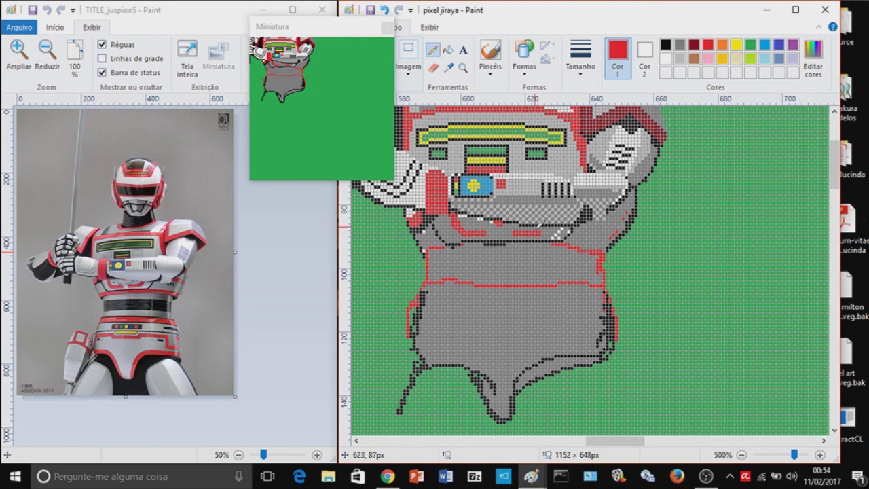
left_click(679, 45)
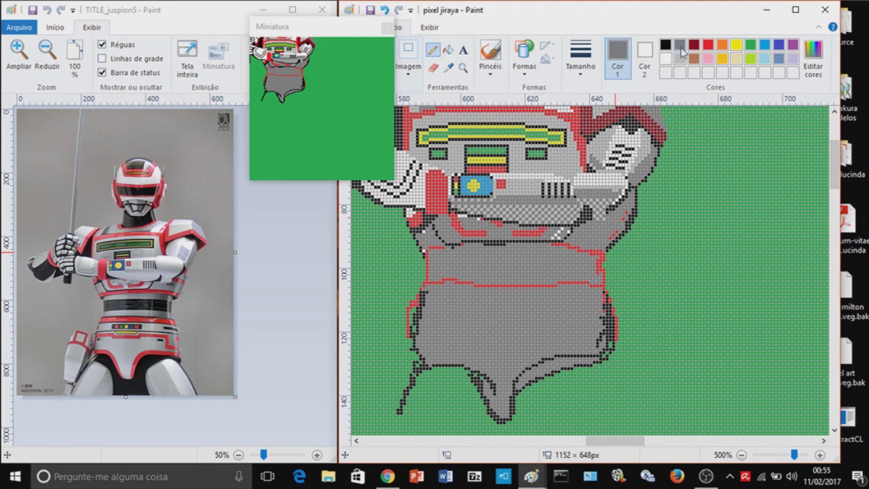
left_click(665, 45)
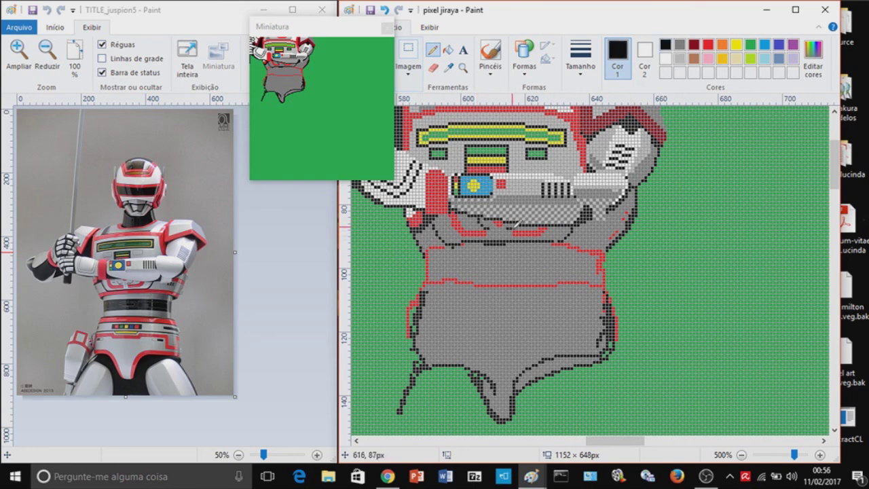
left_click(679, 44)
left_click(665, 45)
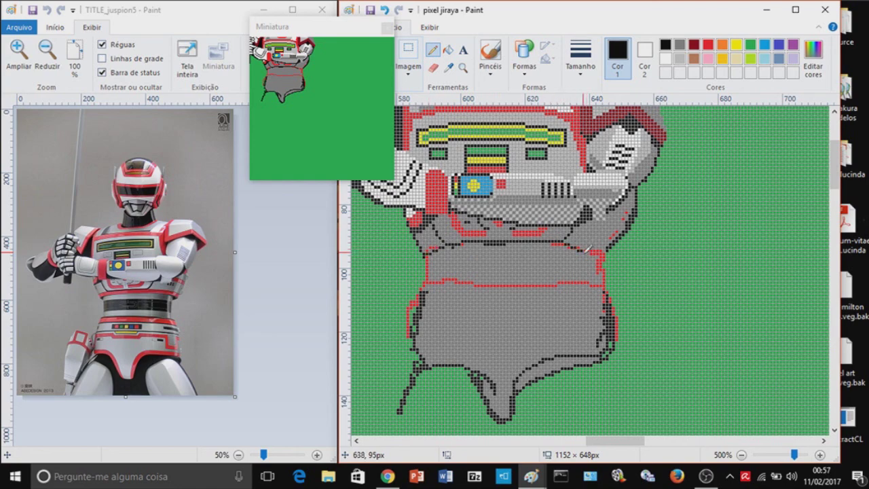
Step: Fill the lower torso area between the forearm and the waist with light gray
scroll(590, 245, "up", 4)
scroll(590, 245, "down", 1)
left_click(679, 57)
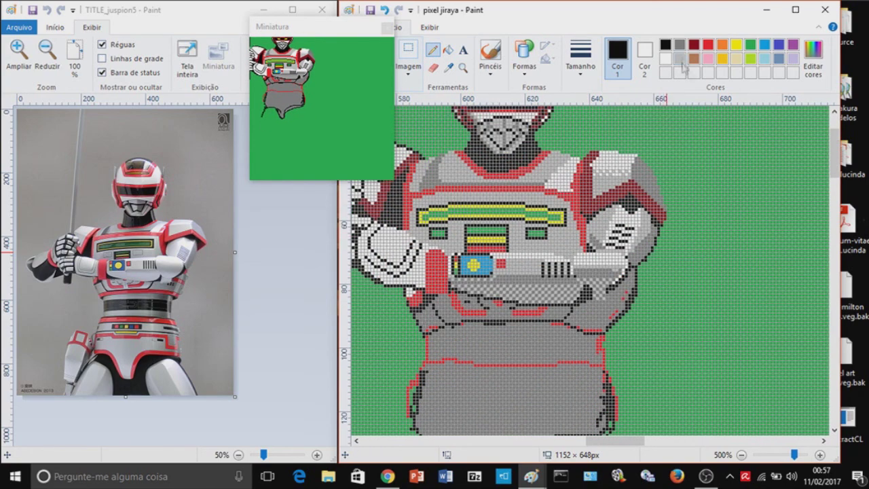
left_click(448, 49)
left_click(597, 292)
Step: Touch up the black outline below the elbow and the black detail lines on the lower torso under the sword hand
left_click(665, 44)
left_click(433, 50)
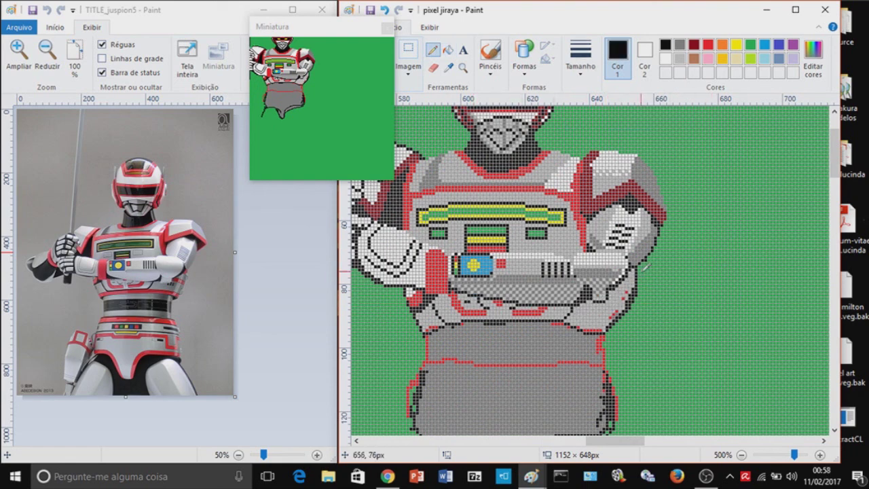
left_click(680, 45)
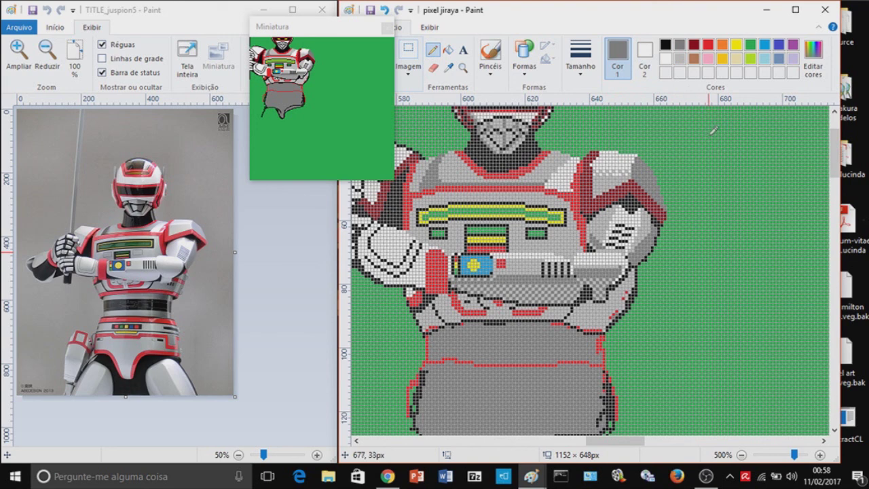
left_click(430, 314)
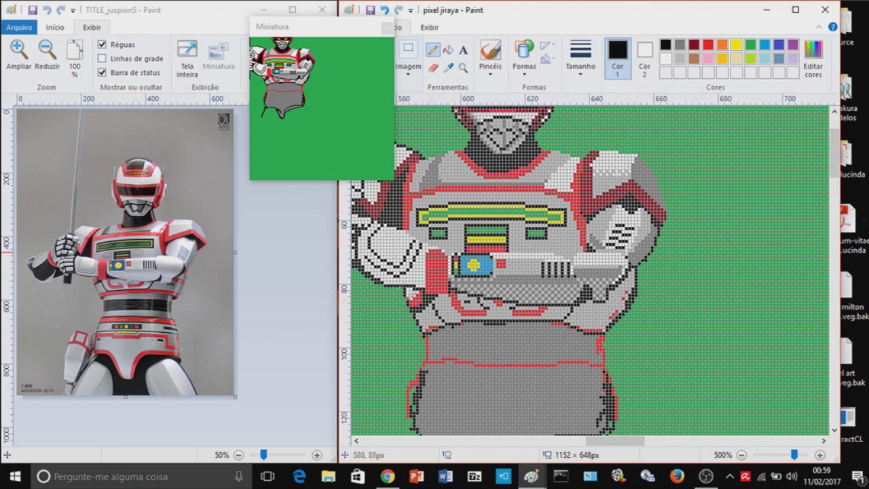
Step: Draw the red trim line along the lower edge of the torso plate, just above the waist band
left_click(707, 45)
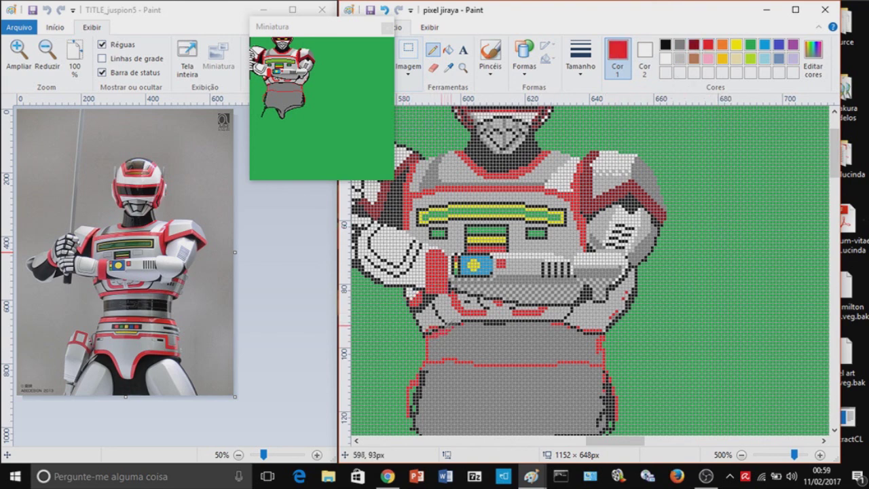
left_click_drag(508, 327, 494, 326)
left_click_drag(486, 324, 470, 321)
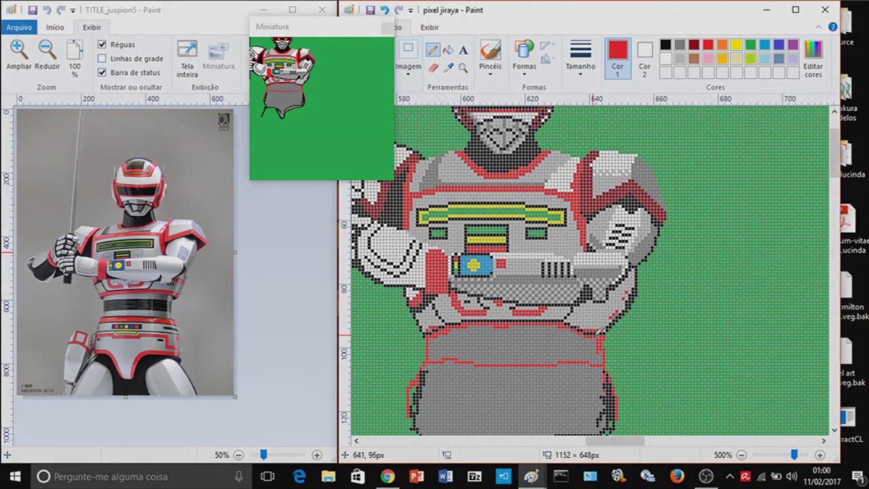
Step: Cover the leftover red sketch marks on the torso side below the elbow with light gray, and paint new red accents there
left_click(680, 58)
left_click_drag(612, 317, 625, 291)
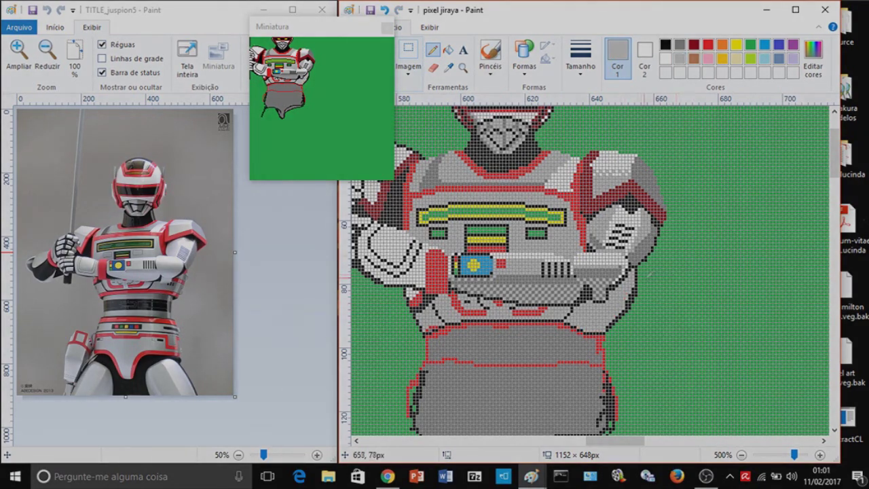
left_click(708, 44)
left_click(627, 273)
mouse_move(620, 286)
left_mouse_down()
mouse_move(612, 293)
mouse_move(623, 298)
left_mouse_up()
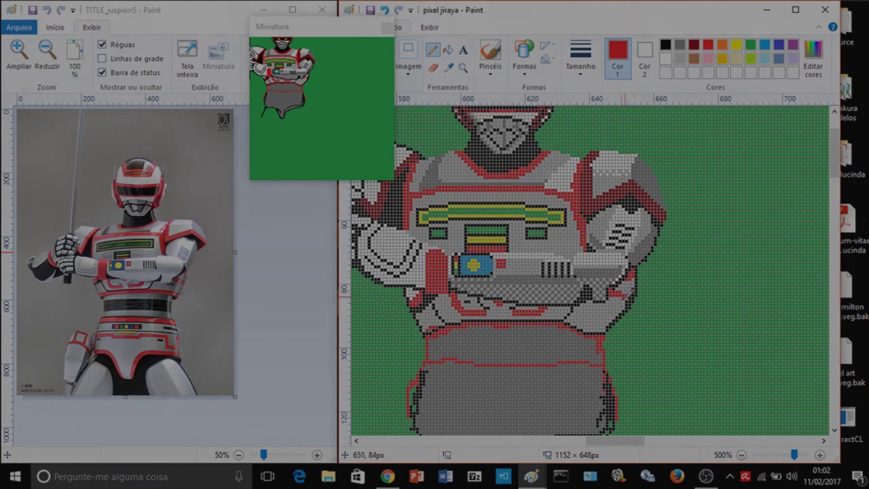
Step: Touch up the lower torso's accent details with black, light gray, and red pixels
left_click(665, 44)
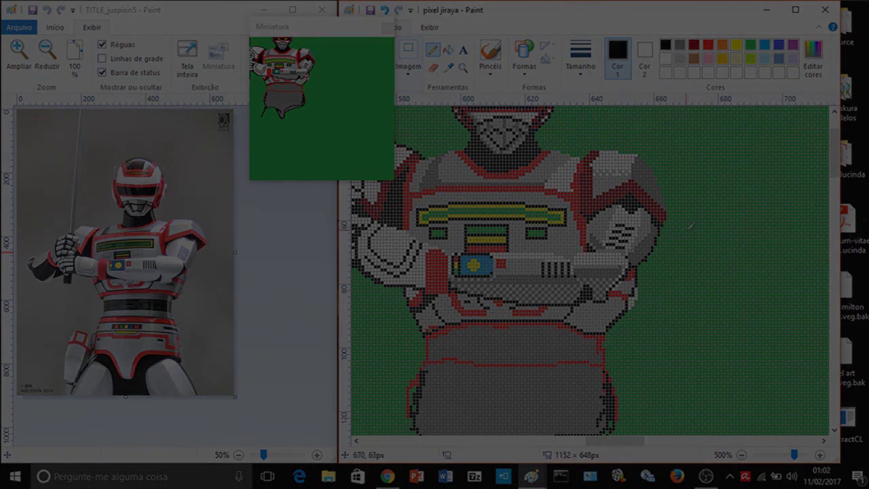
left_click(494, 297)
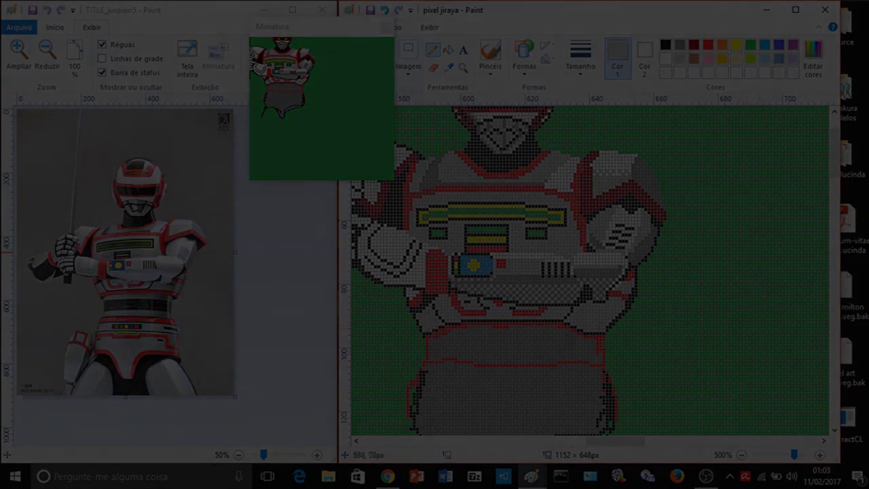
left_click(708, 45)
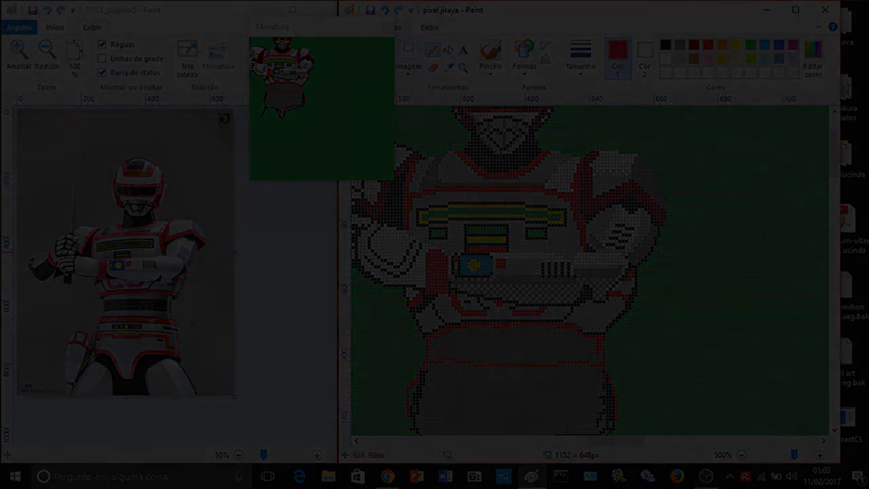